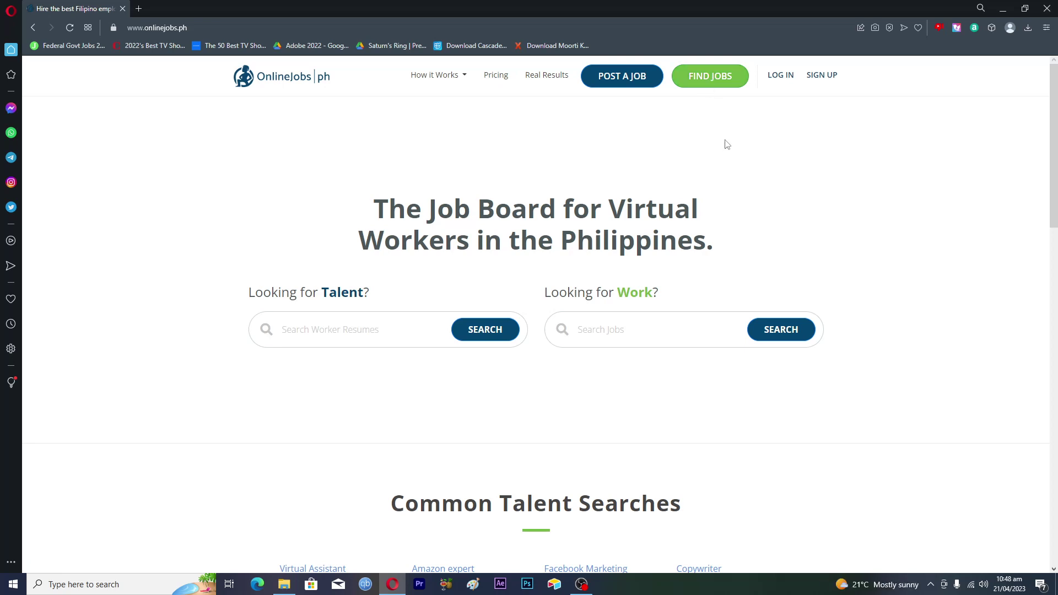
Open the worker sign-up form via SIGN UP, then CREATE AN ACCOUNT under I'm a worker
left_click(818, 78)
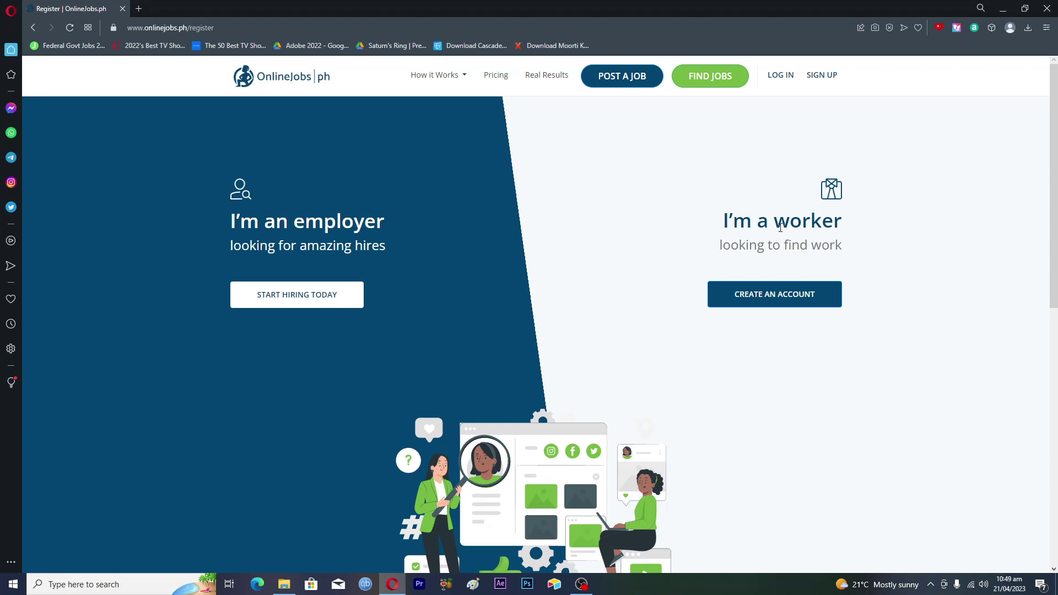
left_click(782, 298)
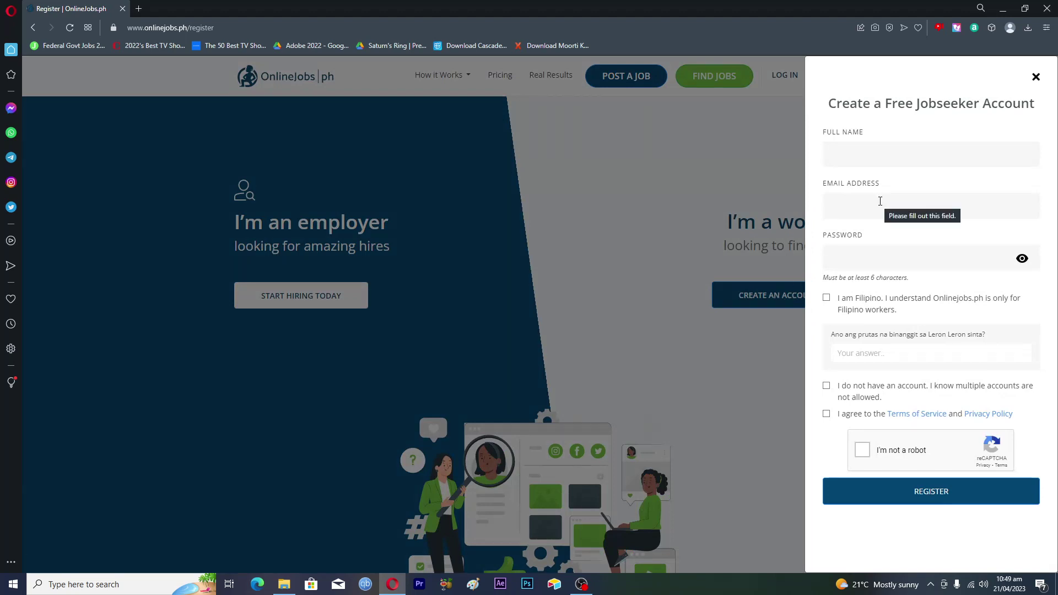
left_click(851, 147)
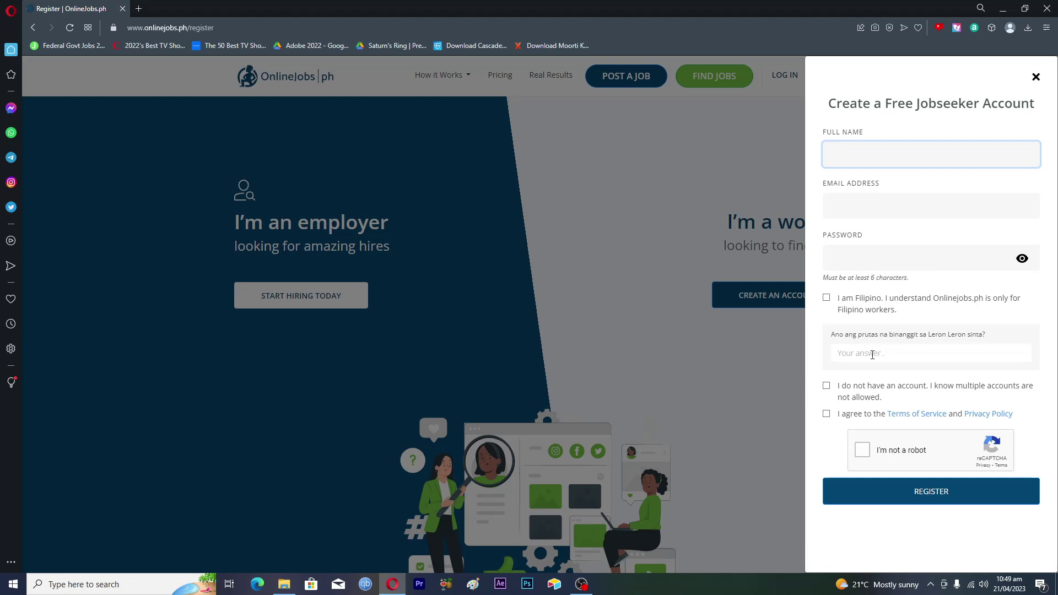
left_click(872, 354)
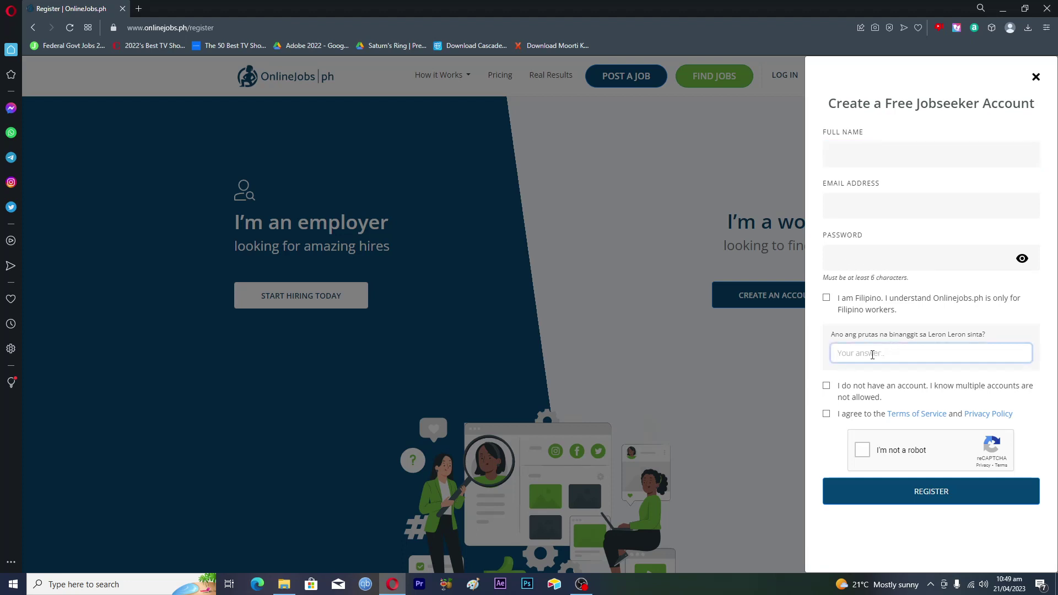
left_click(853, 154)
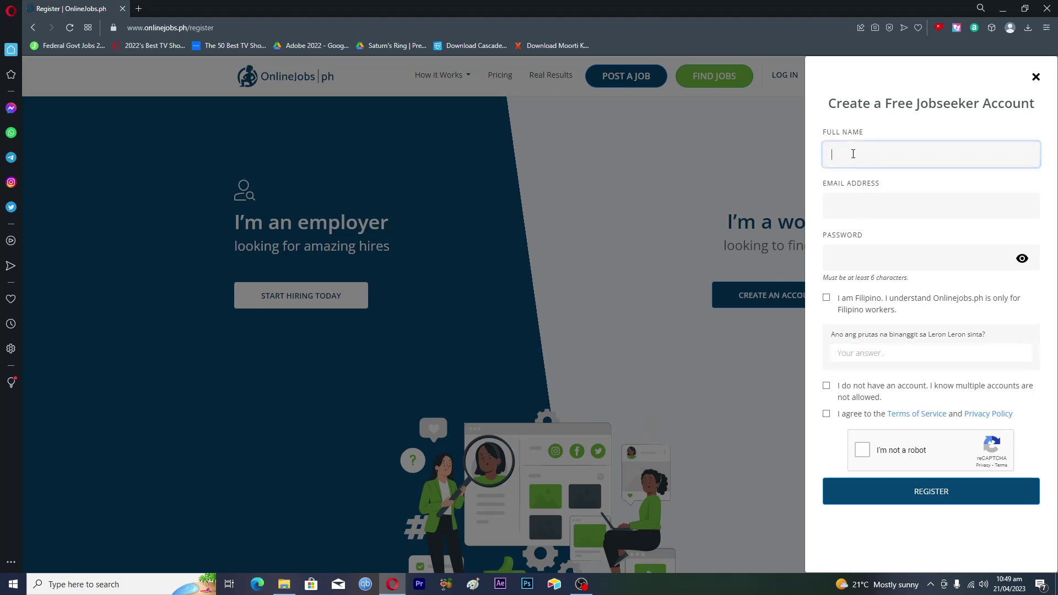
key("Tab")
key("Tab")
left_click(848, 155)
In a new tab, search 'chat gpt' and launch ChatGPT from OpenAI's Introducing ChatGPT page
left_click(139, 8)
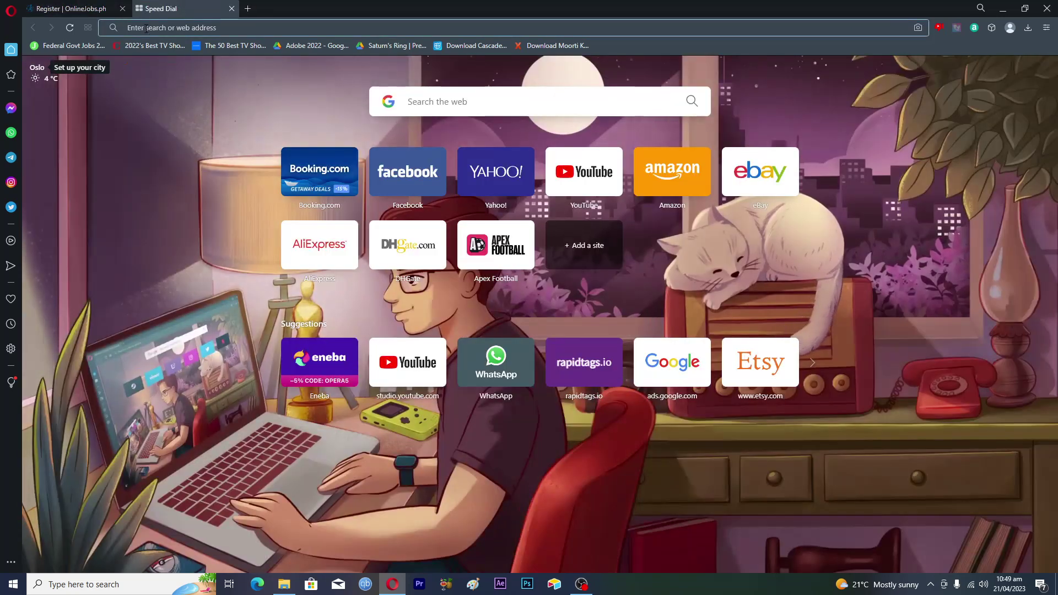
left_click(146, 28)
type("sugg")
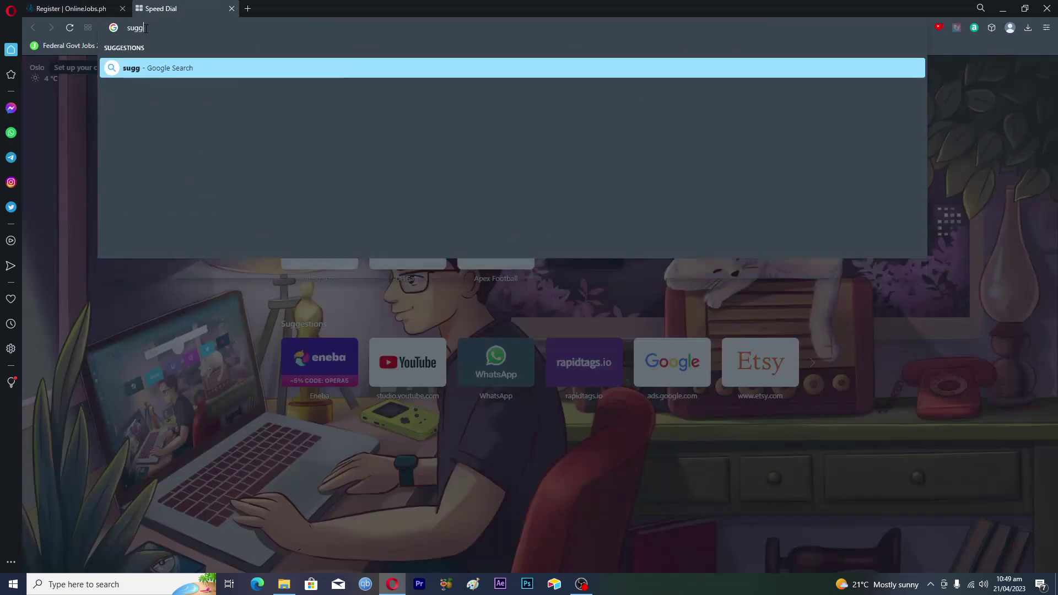
type("est me")
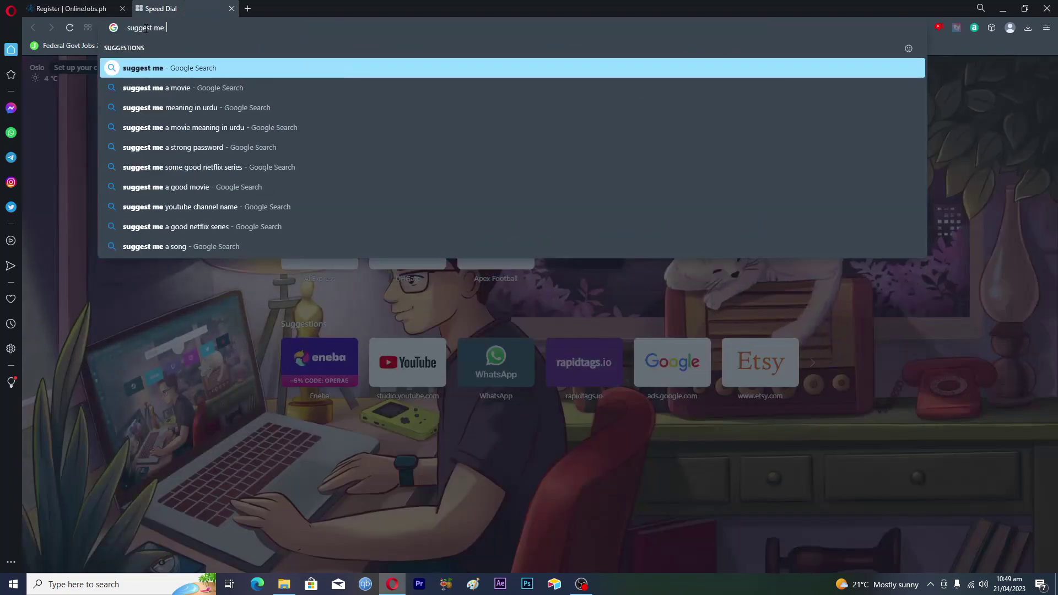
left_click(77, 8)
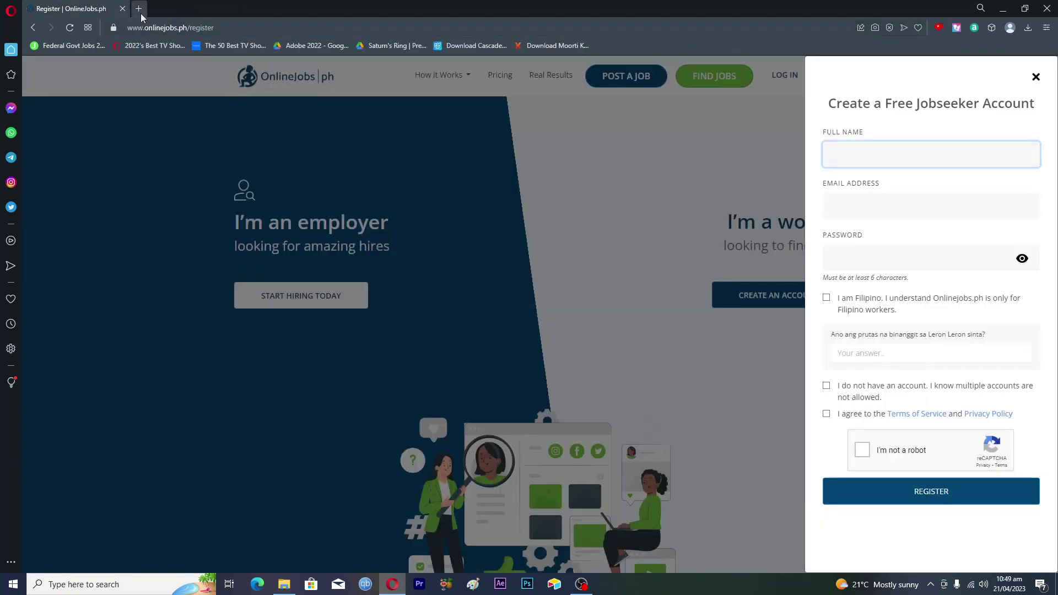
left_click(141, 12)
type("chat gpt")
key("Return")
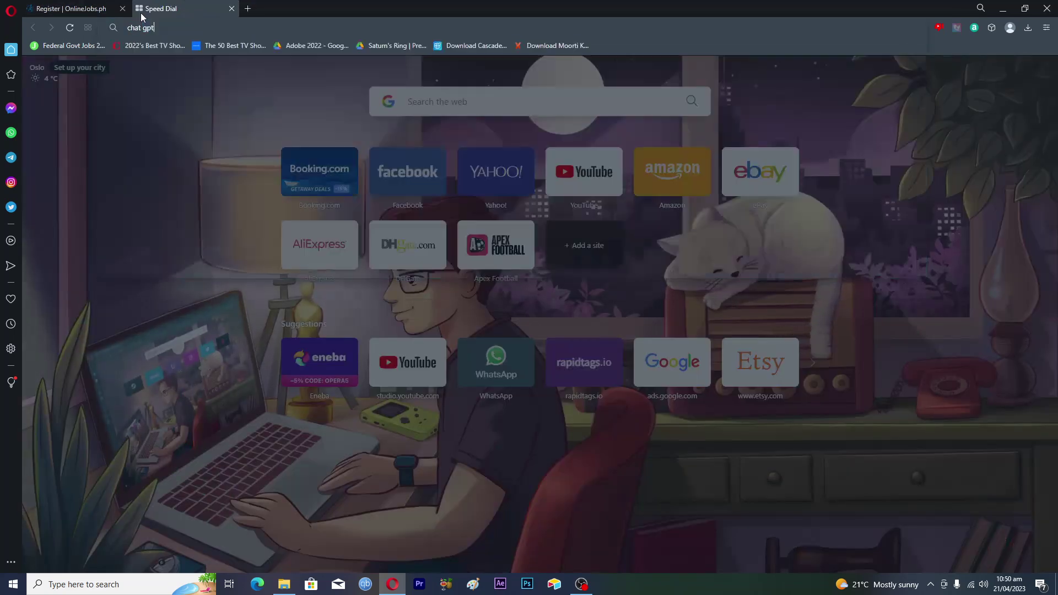
left_click(188, 187)
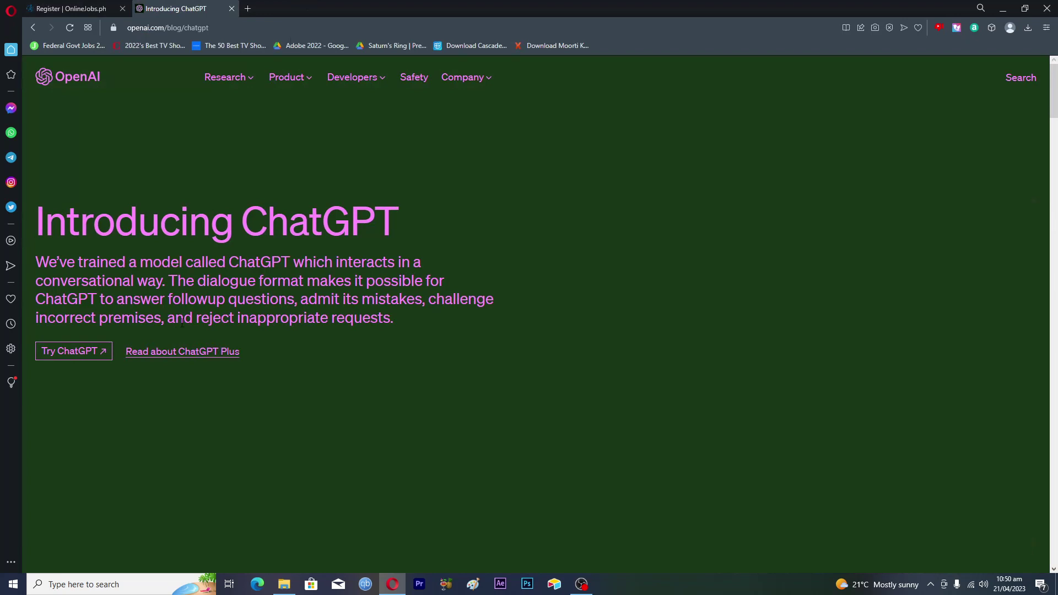
left_click(81, 355)
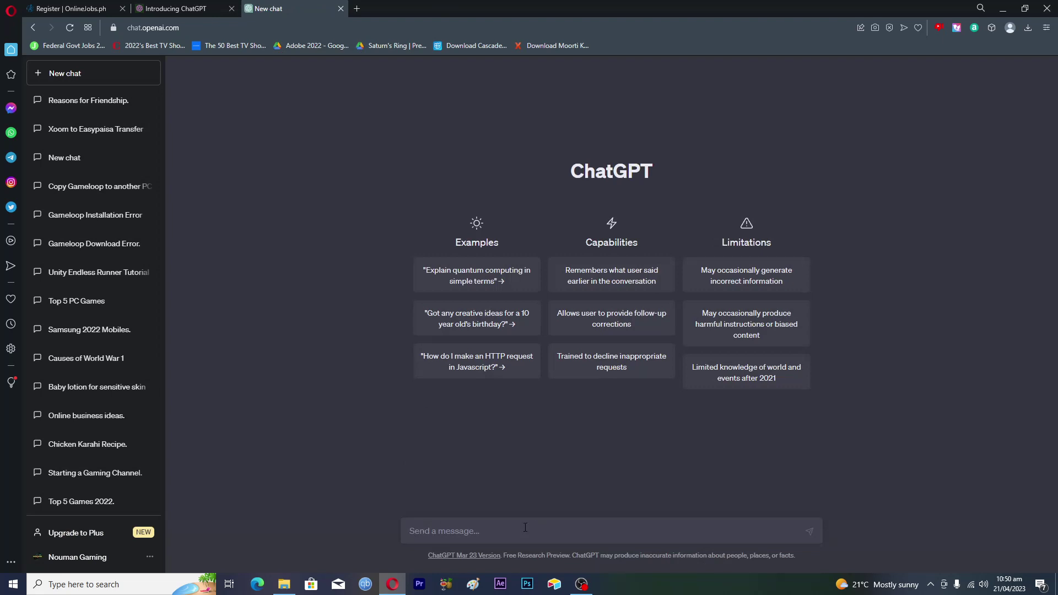
Ask ChatGPT to 'suggest me some male filipino names' and copy the first name
type("suggest me some male filipino names")
key("Return")
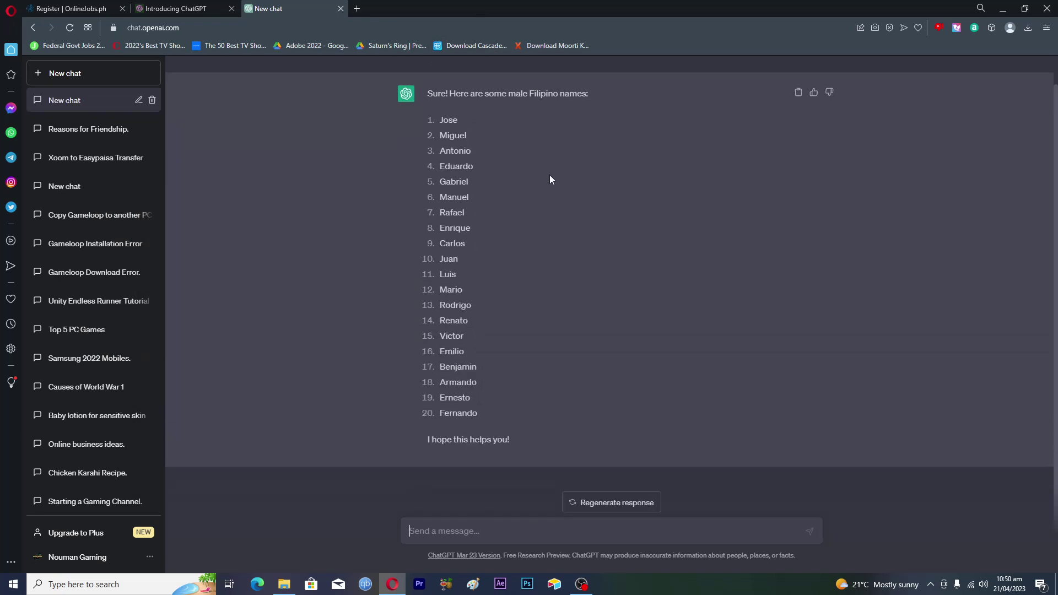
left_click_drag(439, 135, 488, 136)
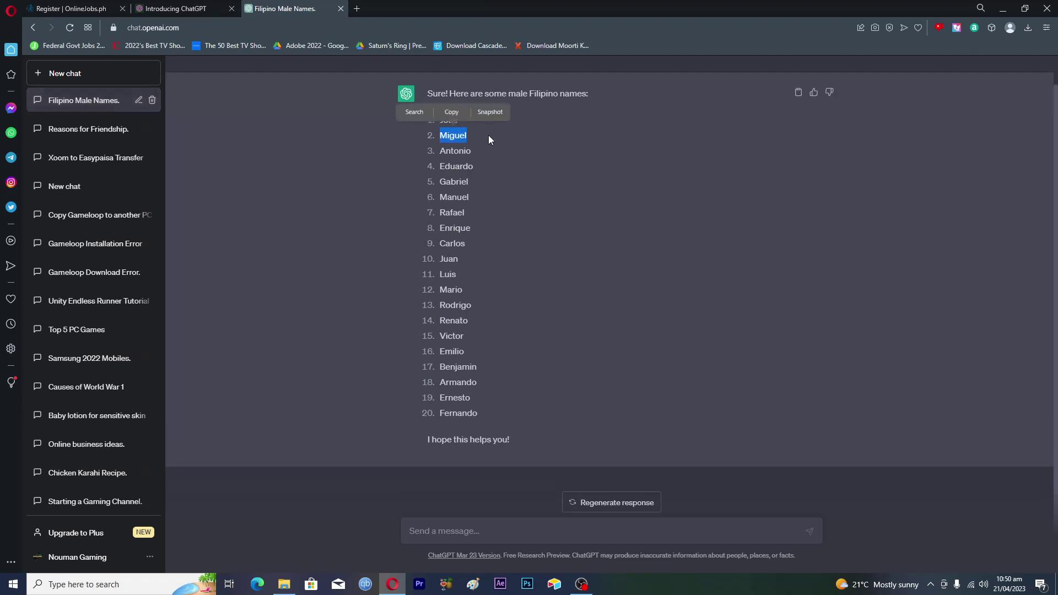
left_click(522, 165)
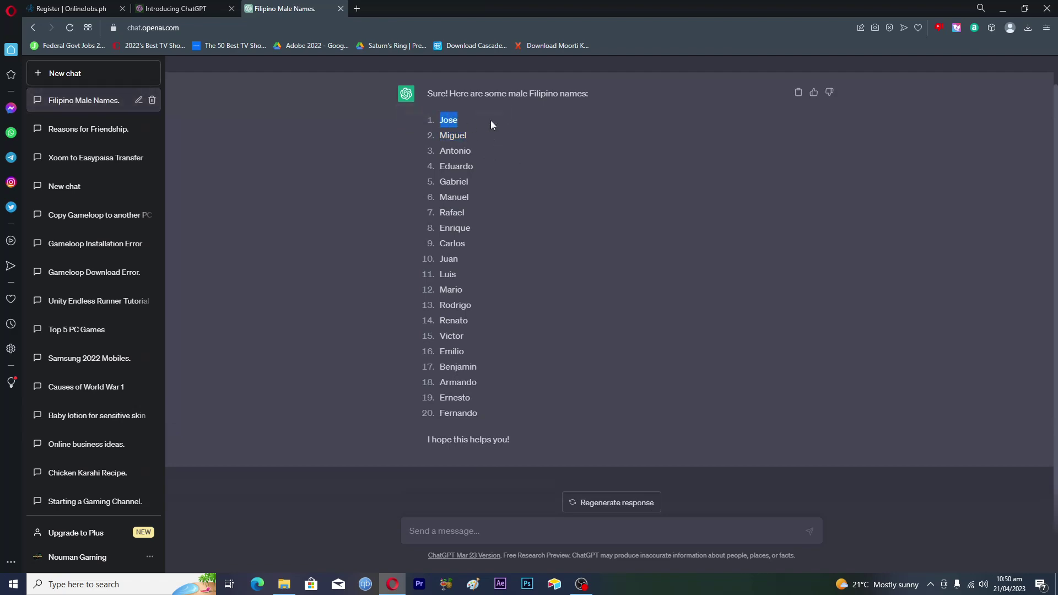
Return to the OnlineJobs.ph registration form's full name field
left_click(176, 9)
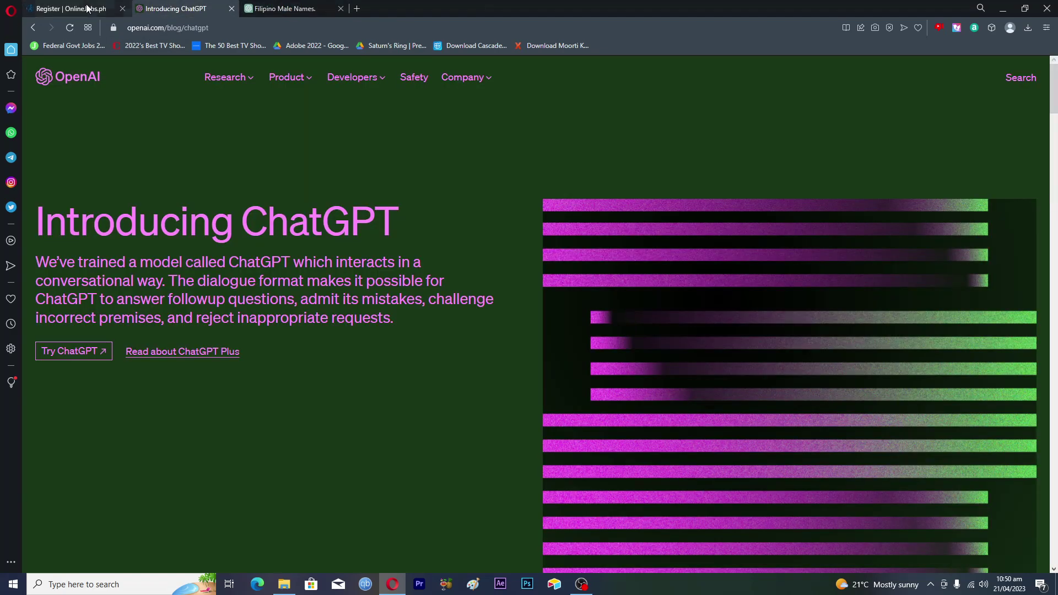
left_click(71, 8)
left_click(863, 152)
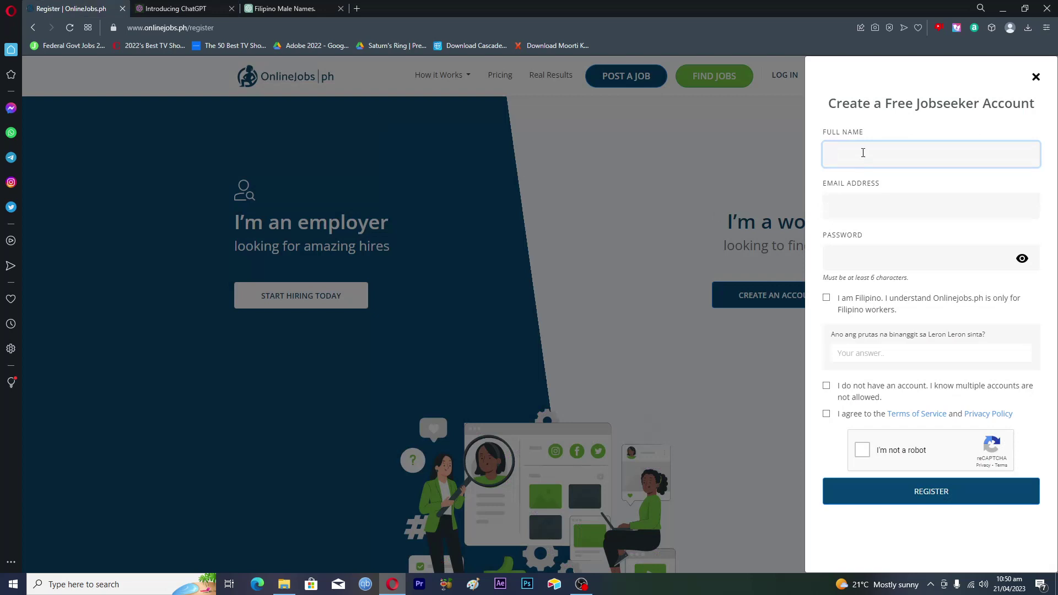
Fill in the pasted full name, the account e-mail address and the account password
type("Jose")
left_click(855, 200)
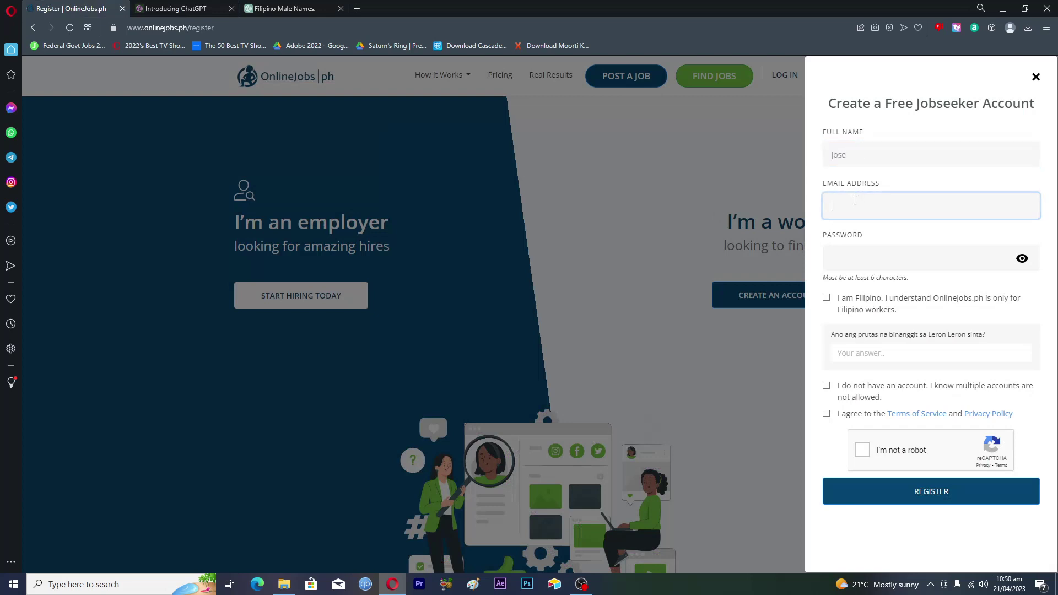
left_click(857, 249)
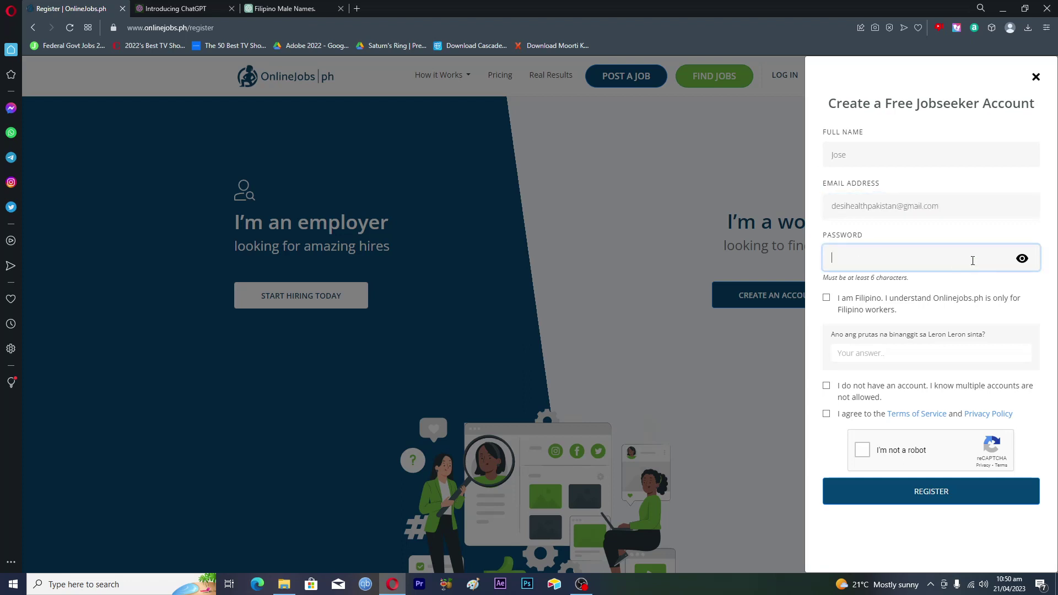
left_click(1022, 259)
left_click(882, 257)
Tick 'I am Filipino' and copy the security question over to ChatGPT
left_click(826, 297)
left_click_drag(831, 335, 984, 342)
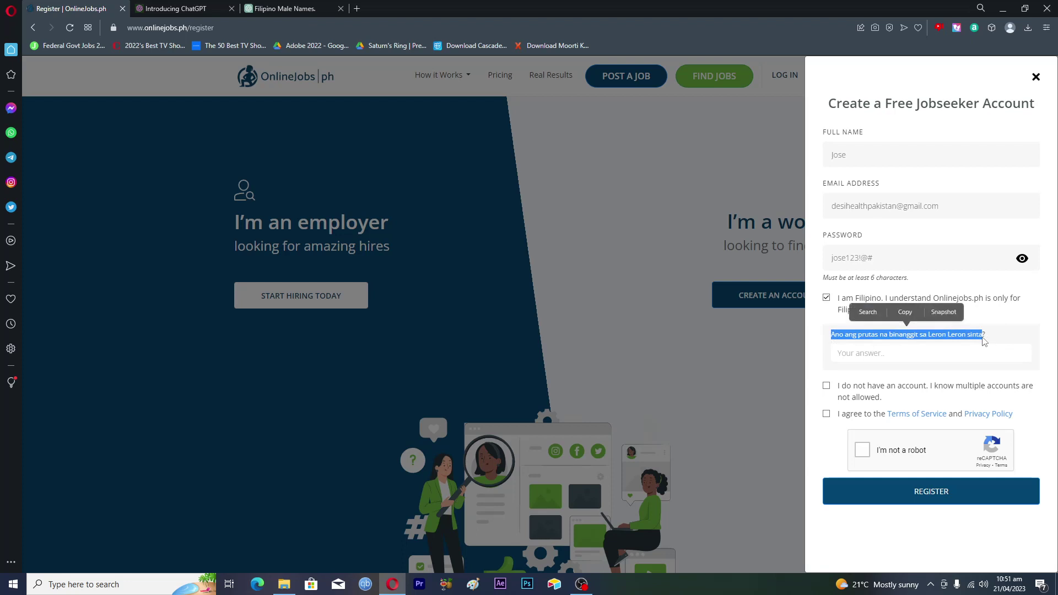
key("ctrl+c")
key("ctrl+Tab")
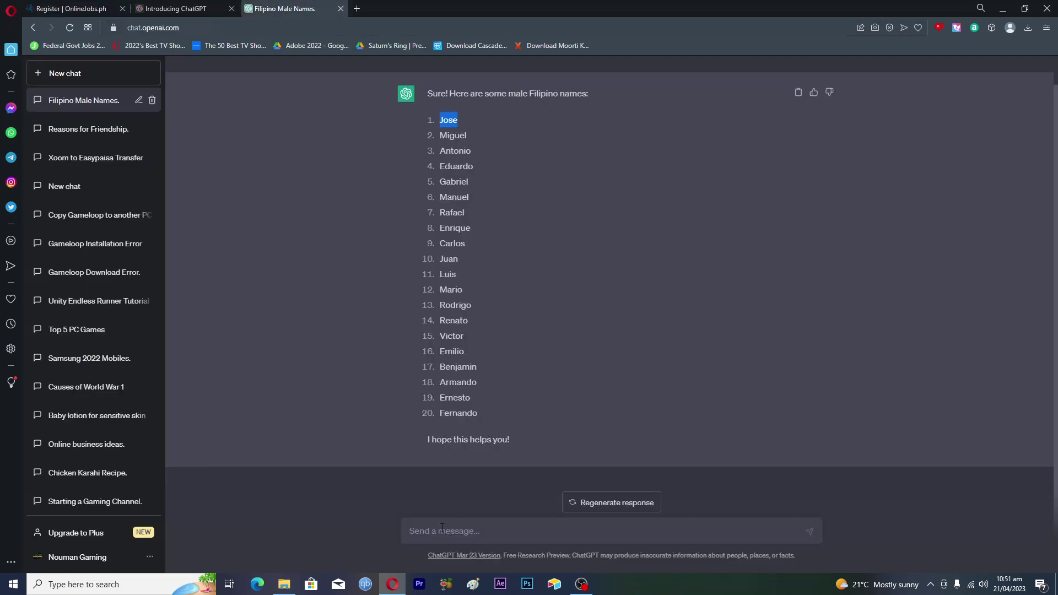
Have ChatGPT translate the security question into English
left_click(442, 529)
key("ctrl+v")
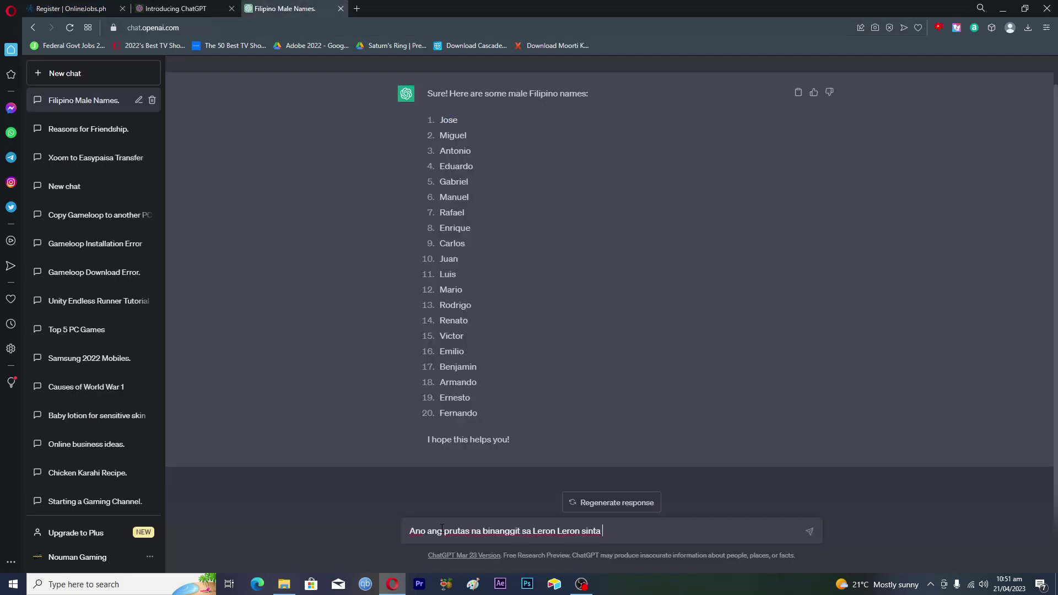
type("translate in english")
key("Return")
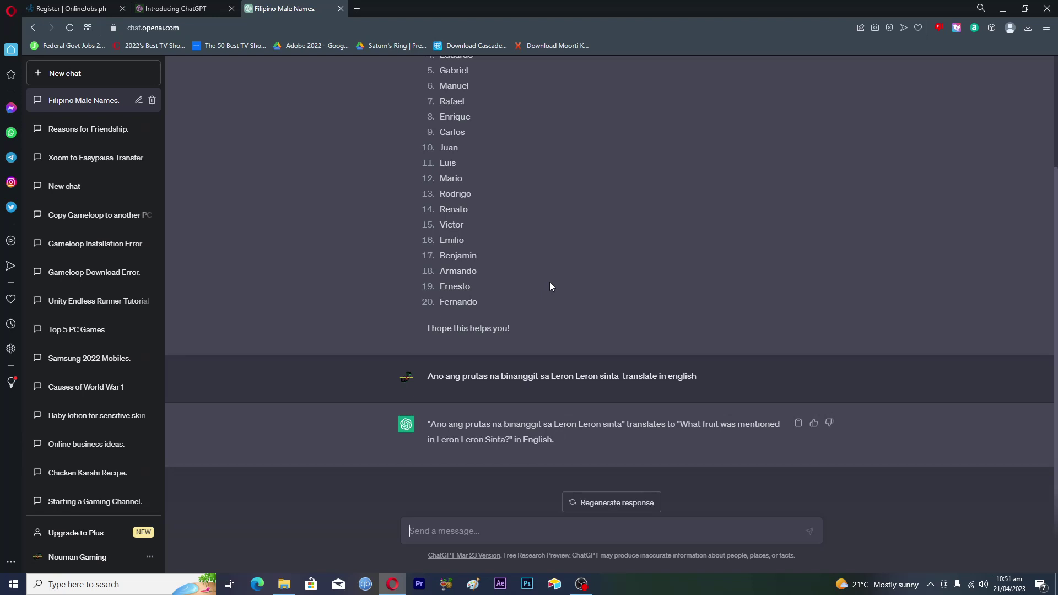
left_click_drag(681, 424, 515, 455)
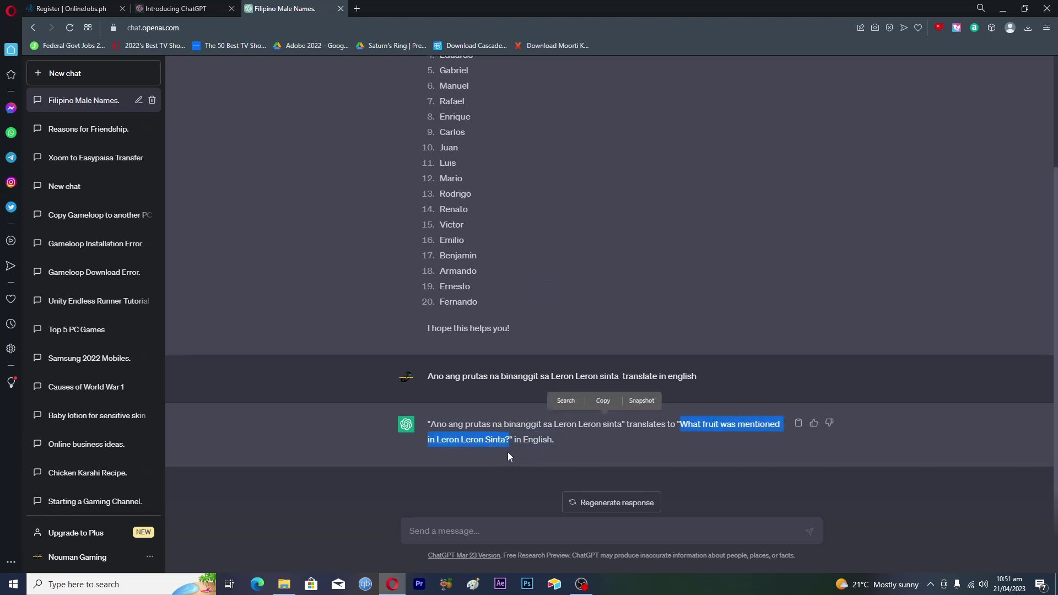
left_click(496, 529)
key("ctrl+v")
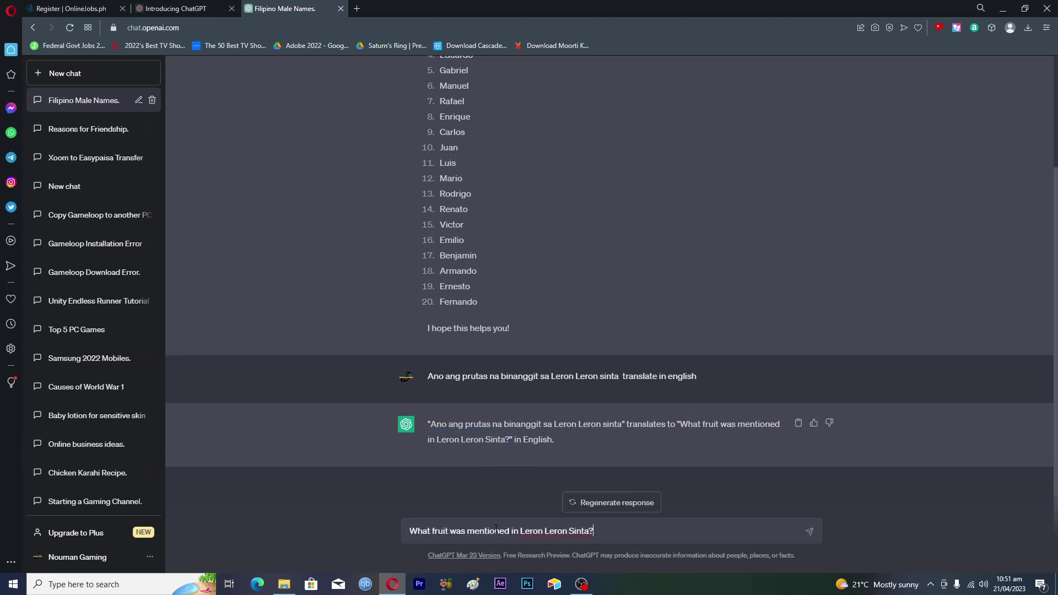
key("Return")
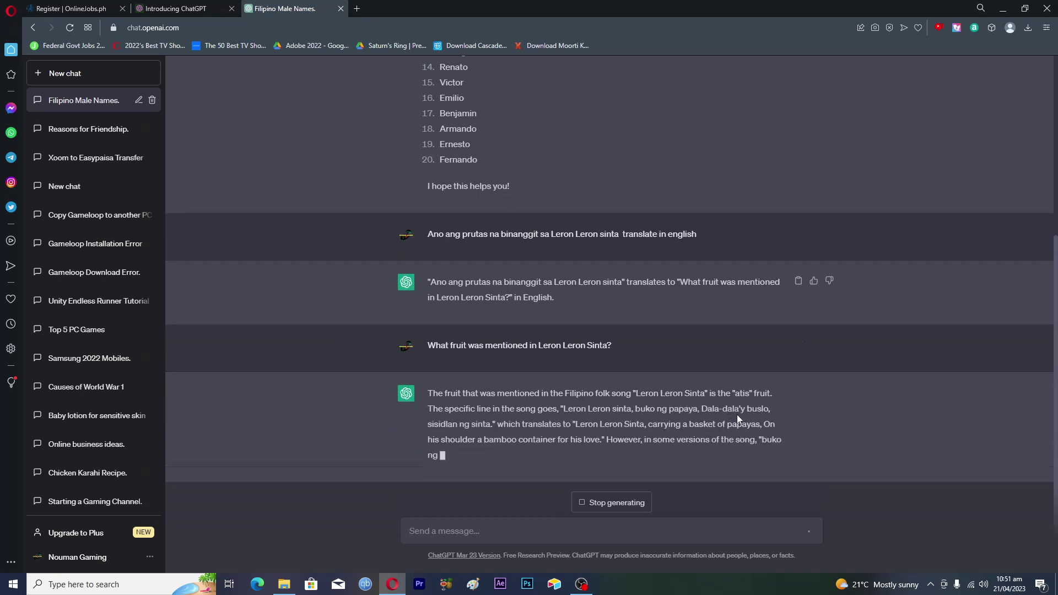
left_click_drag(734, 378, 748, 380)
left_click(468, 529)
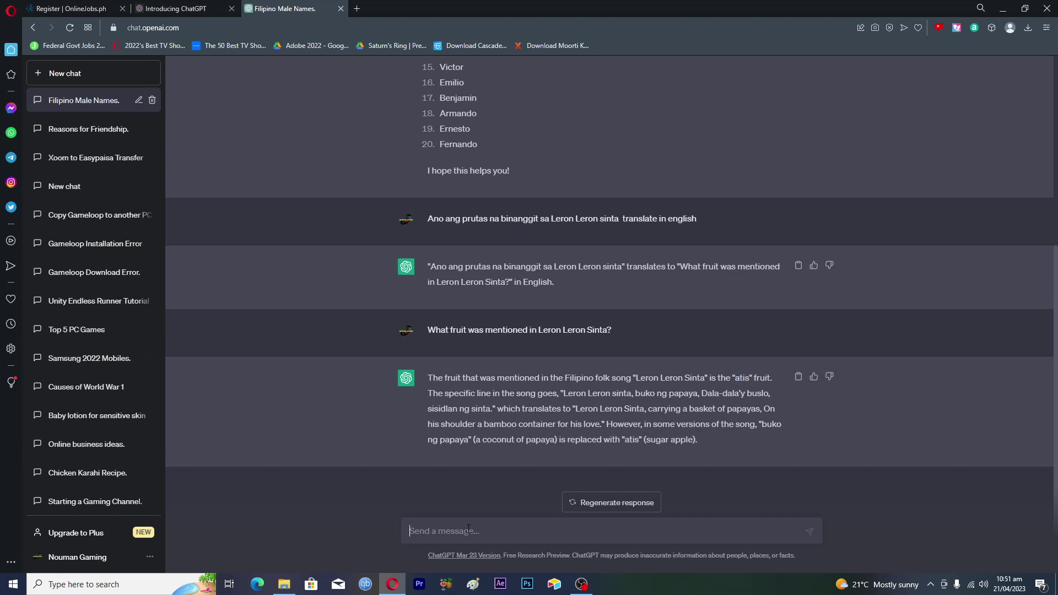
key("Return")
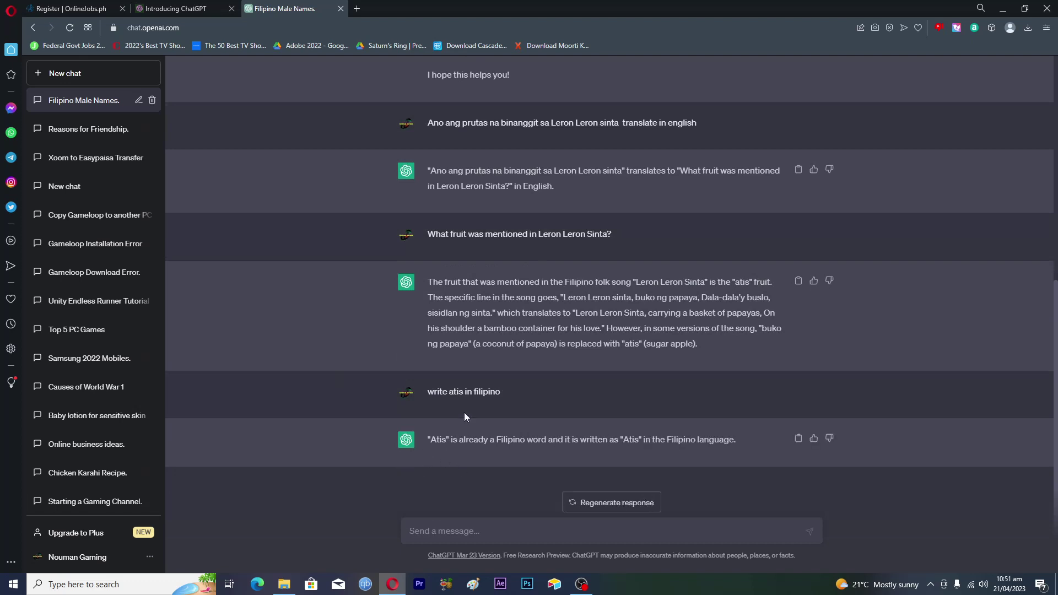
left_click_drag(624, 443, 640, 441)
left_click(628, 420)
left_click(54, 10)
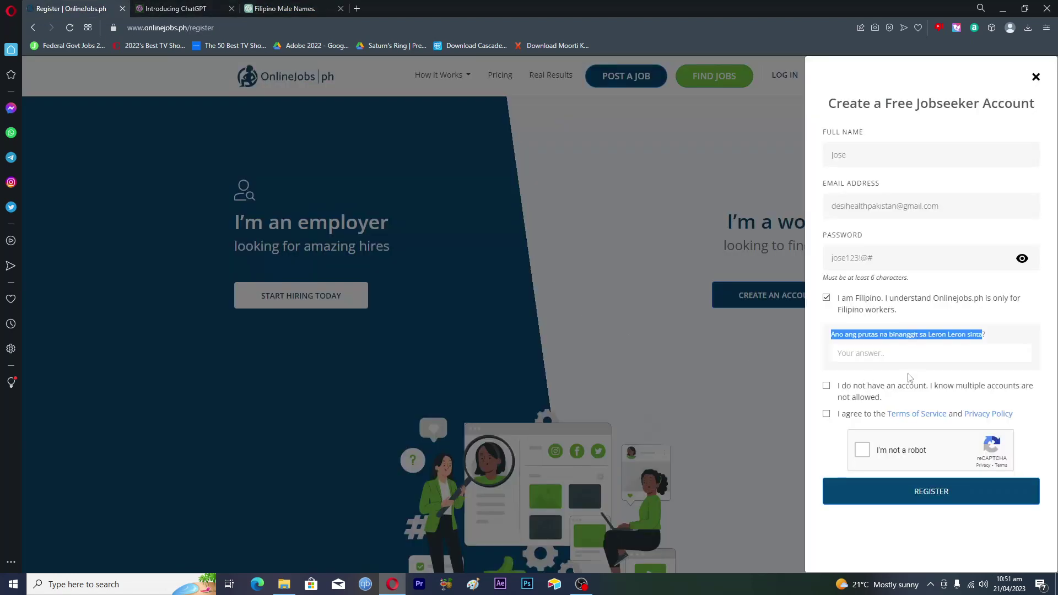
left_click(866, 355)
key("ctrl+v")
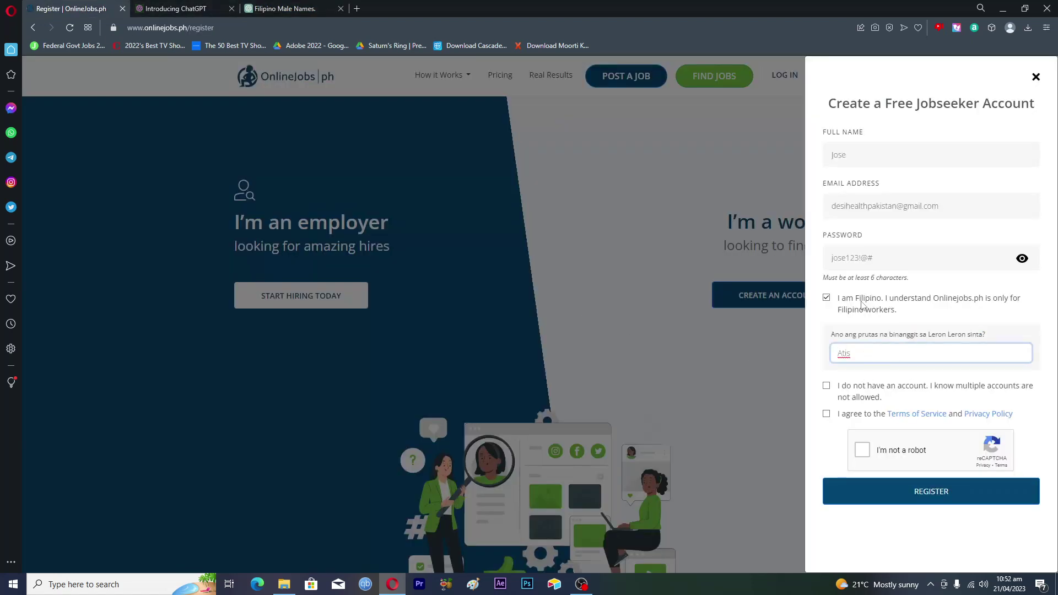
left_click(827, 386)
left_click(826, 414)
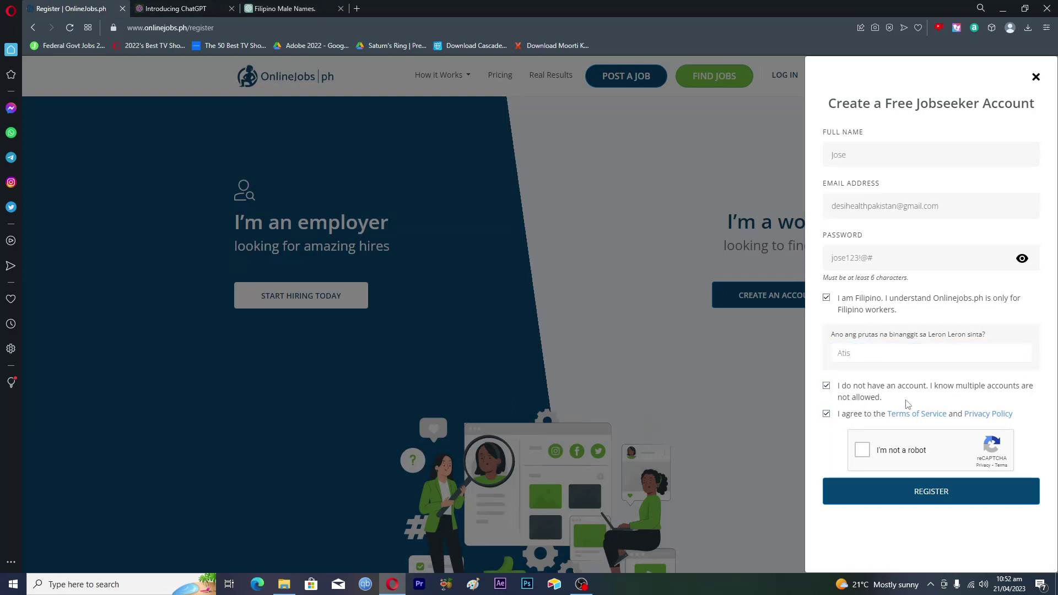
left_click(865, 453)
left_click(925, 496)
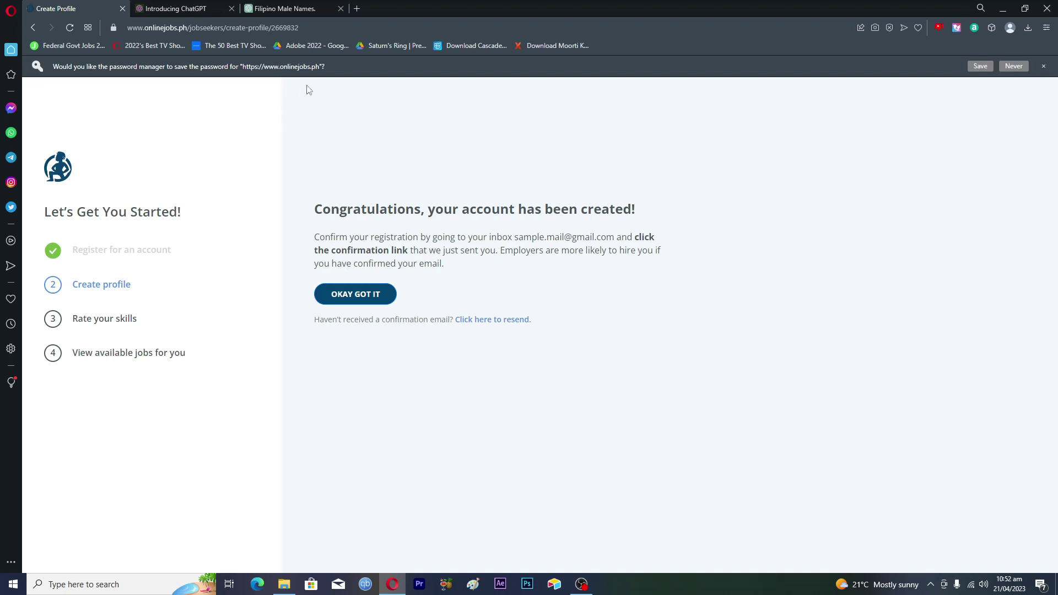
Open gmail.com in a new tab and switch to the registration e-mail's Google account
left_click(355, 12)
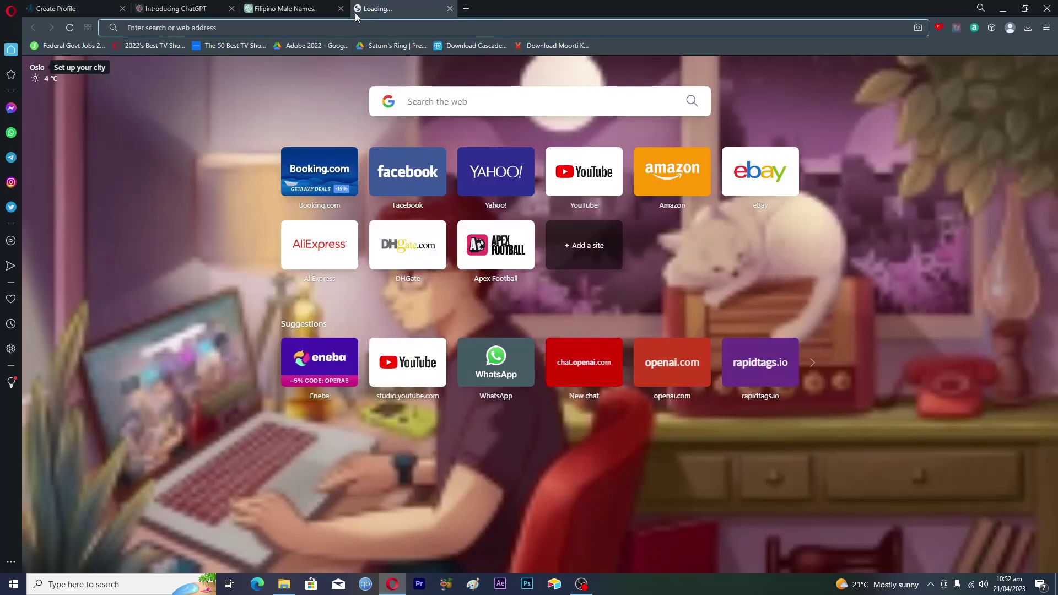
type("gmail.com")
key("Return")
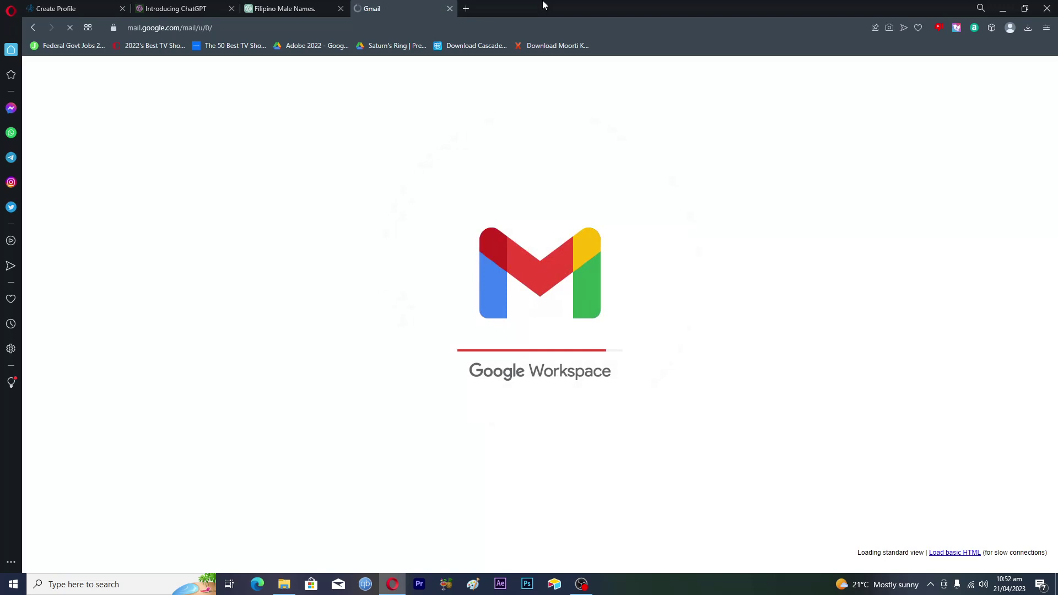
left_click(86, 8)
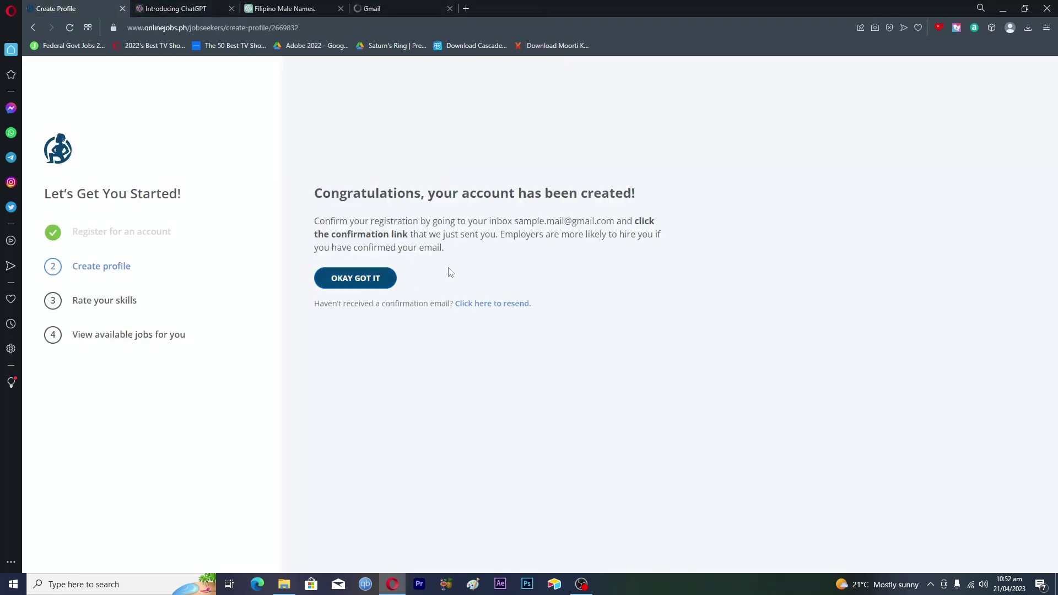
left_click(402, 7)
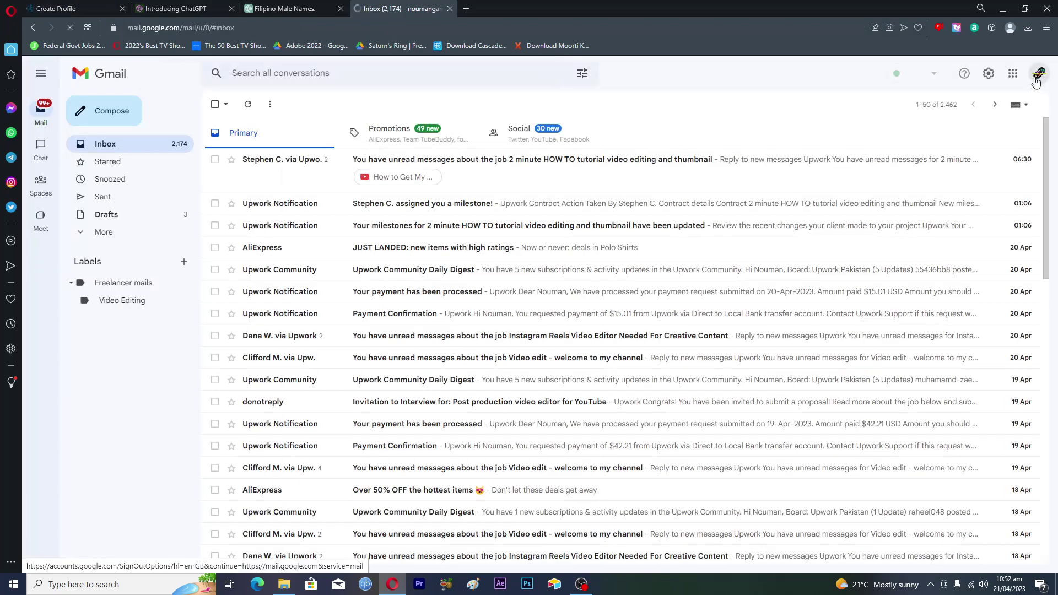
left_click(1037, 77)
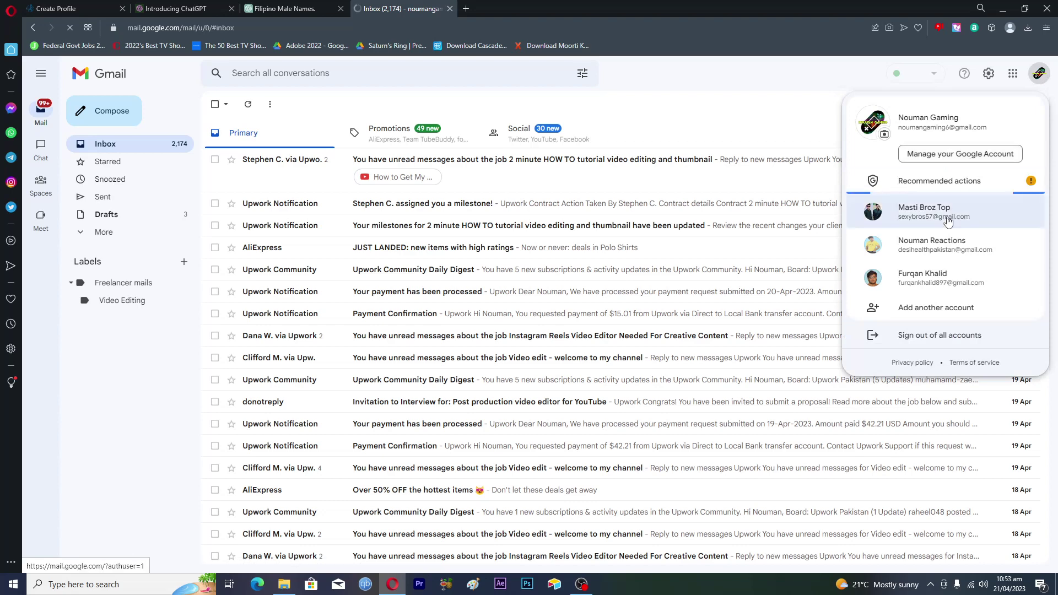
left_click(935, 247)
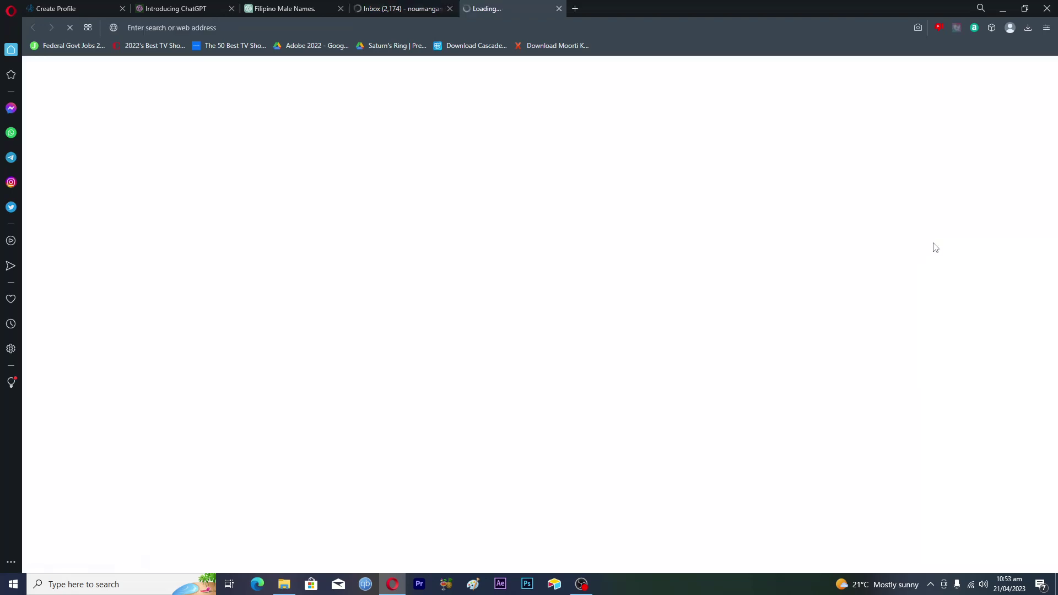
Close the old inbox, open the OnlineJobs.ph Email Confirmation message and follow its link
left_click(449, 9)
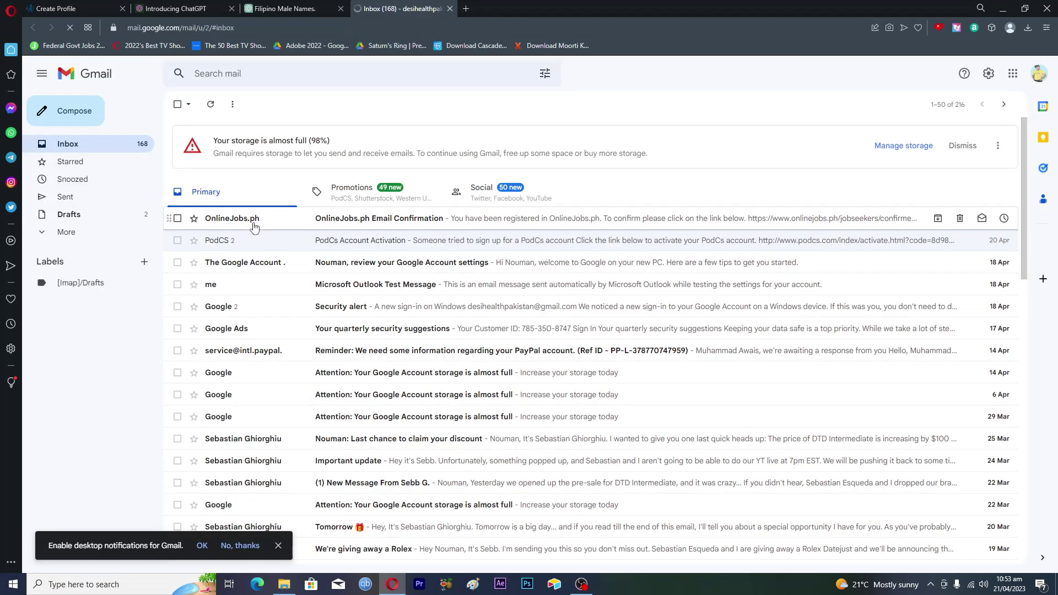
left_click(345, 221)
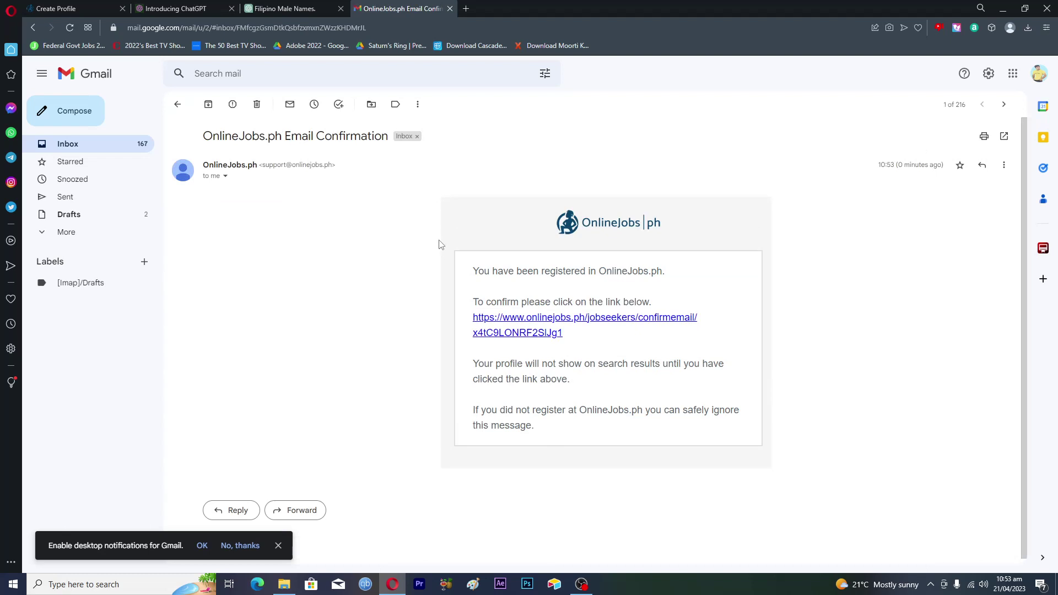
left_click(520, 317)
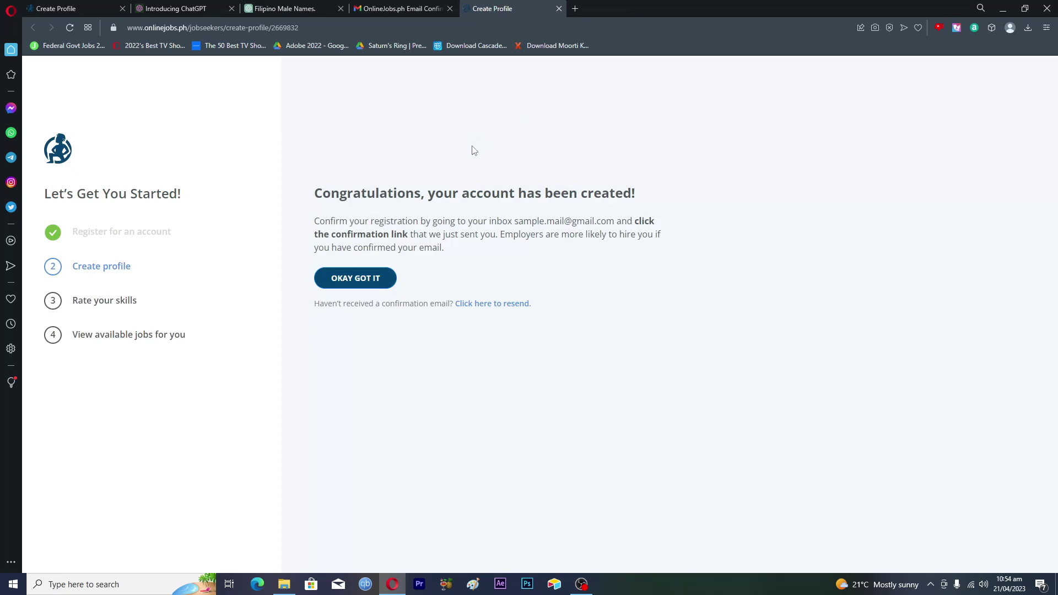
Dismiss the account-created message and enter 'Professional Video Editor' as the job title
left_click(347, 286)
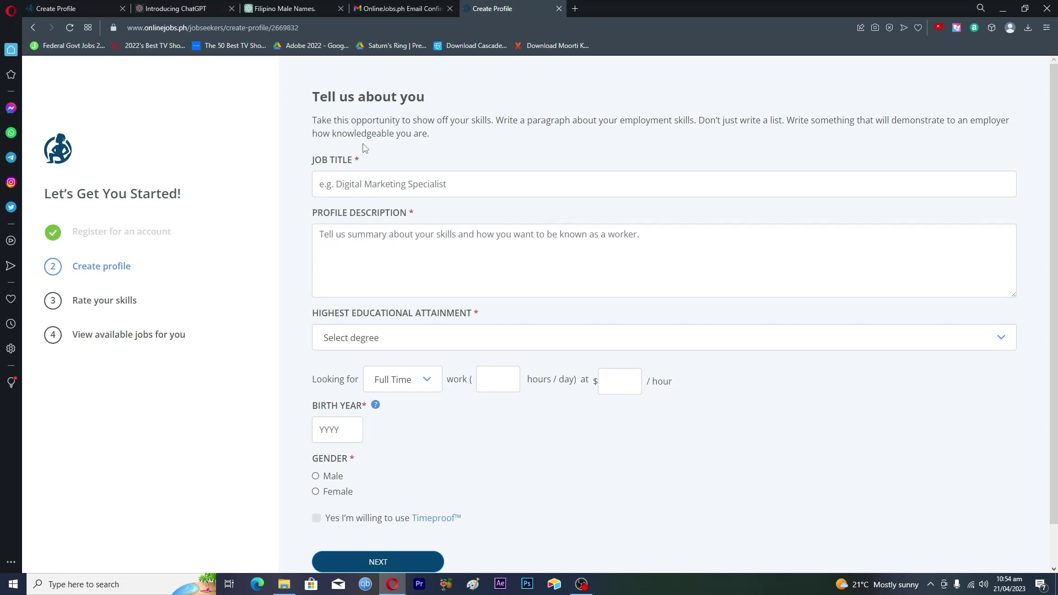
left_click(365, 182)
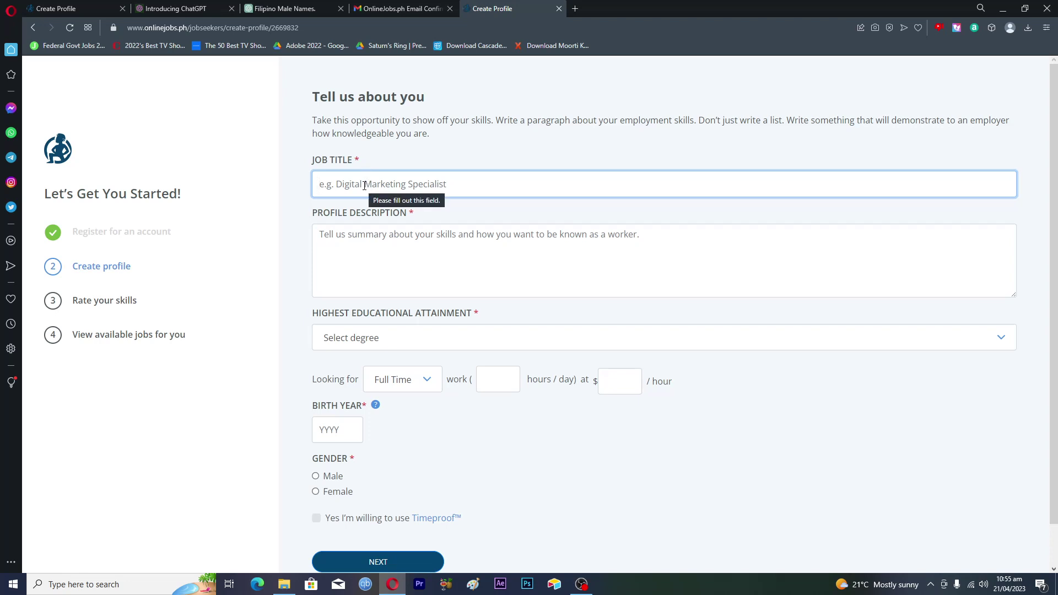
type("Pro")
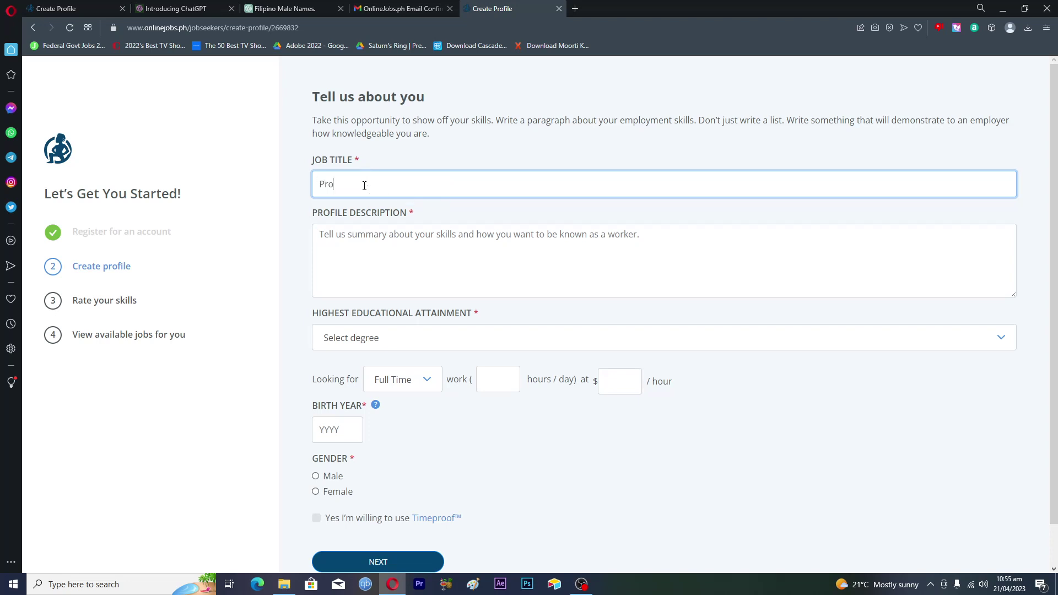
type("fessional Video Editor")
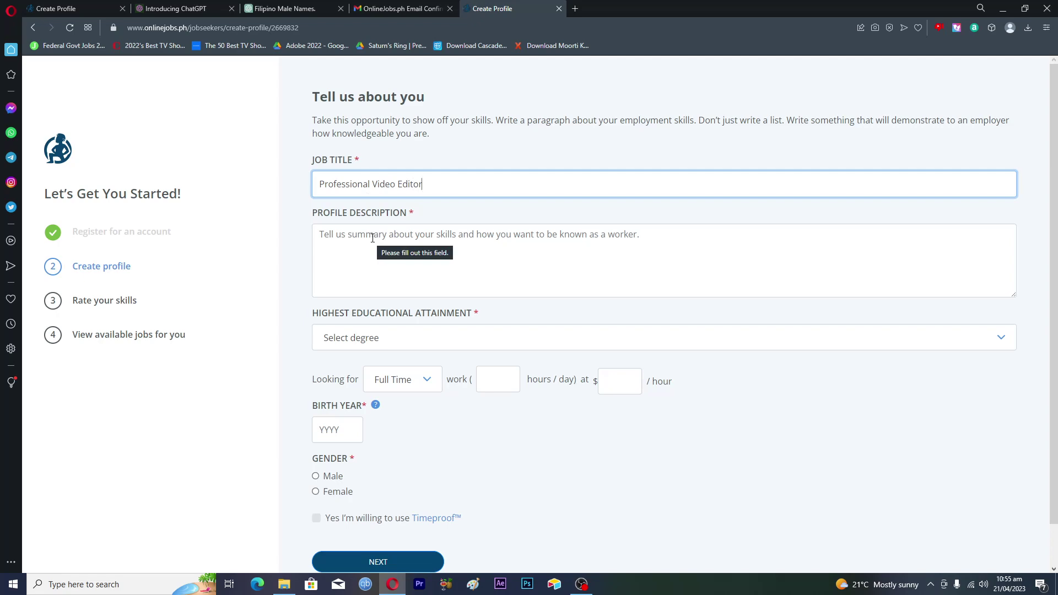
left_click(373, 237)
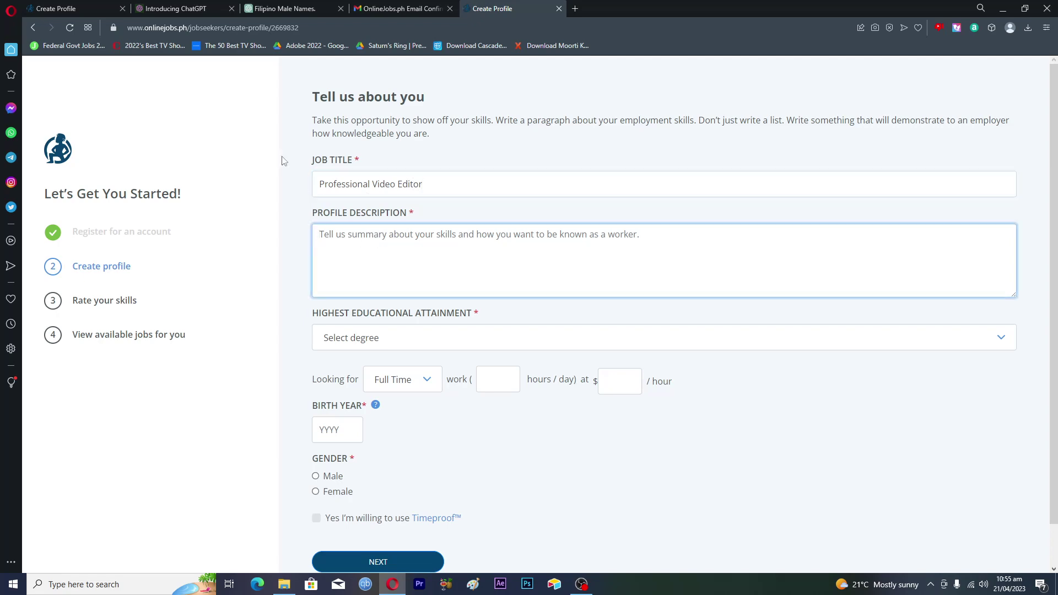
Ask ChatGPT to 'write short description about video editor profile'
left_click(176, 9)
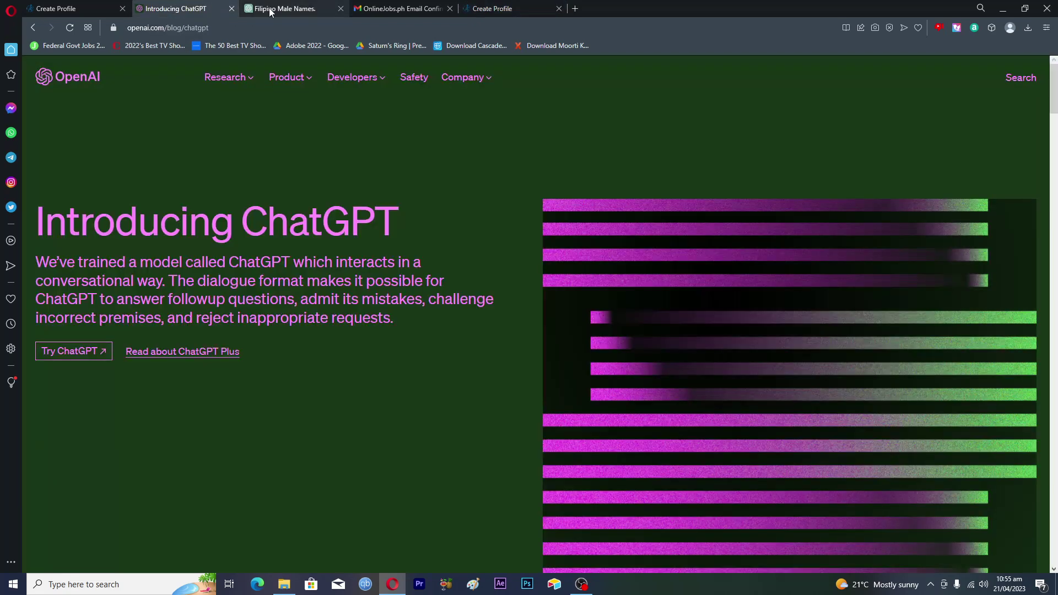
left_click(278, 9)
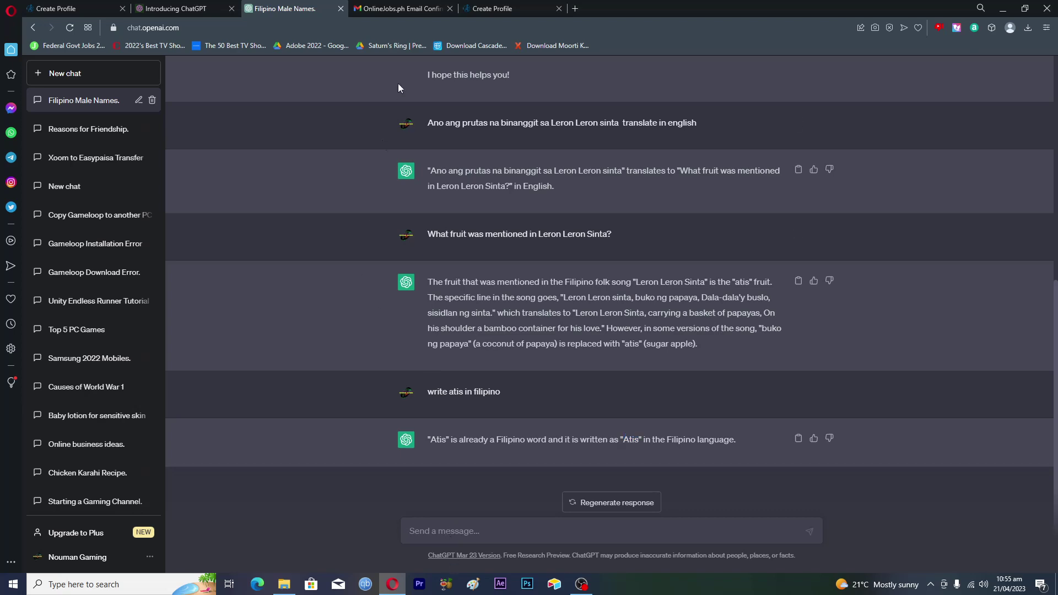
left_click(490, 9)
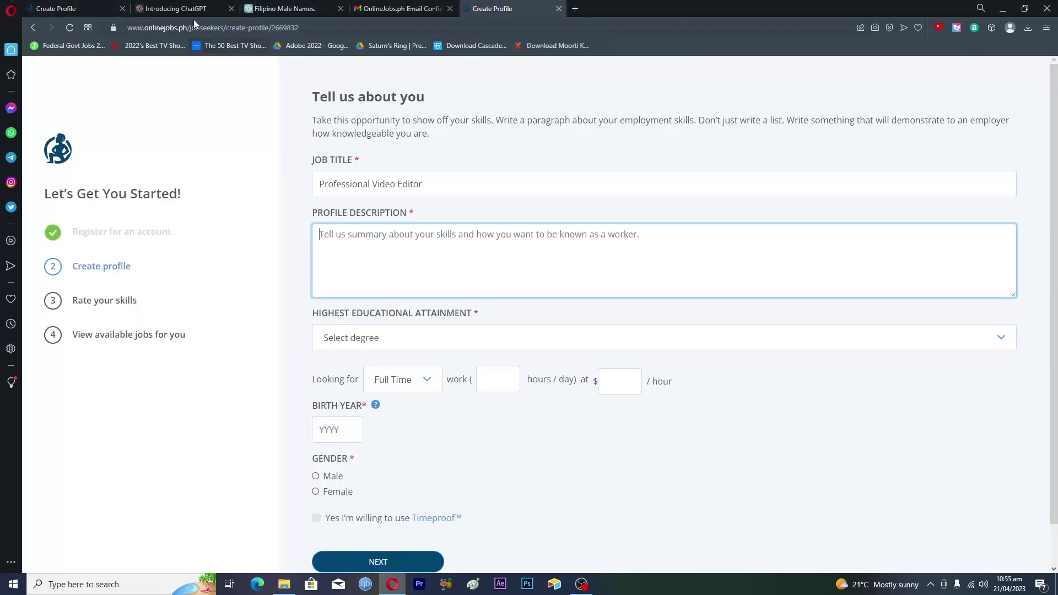
left_click(278, 9)
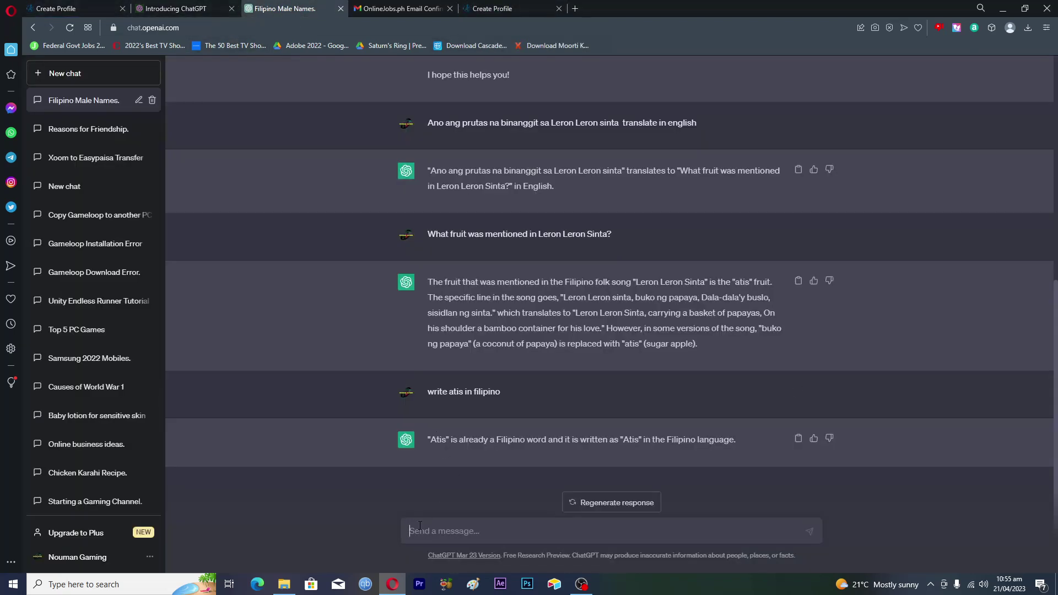
type("write short description about ")
type("video edit")
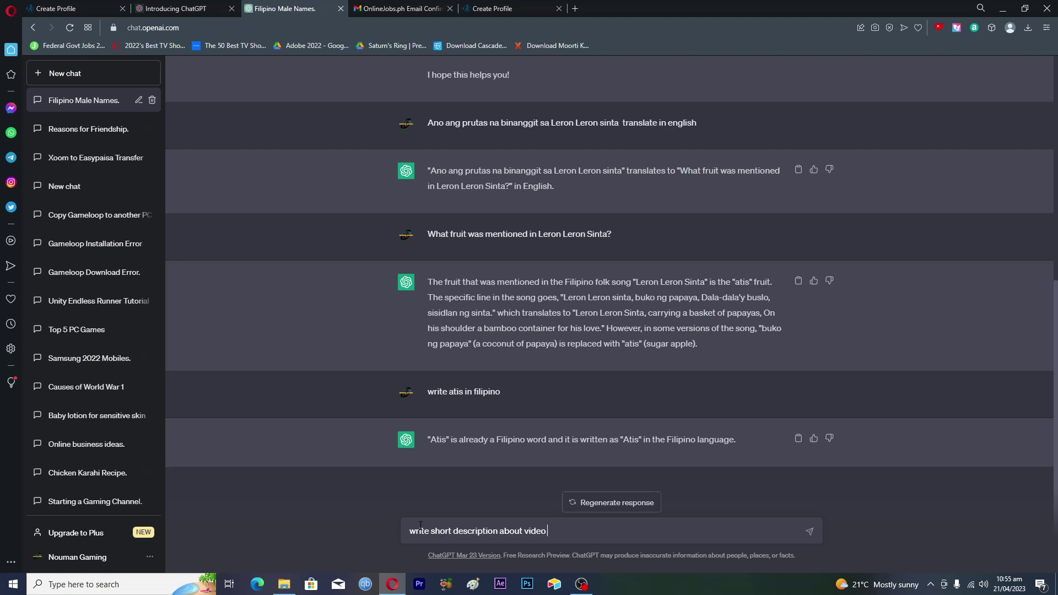
type("or profile")
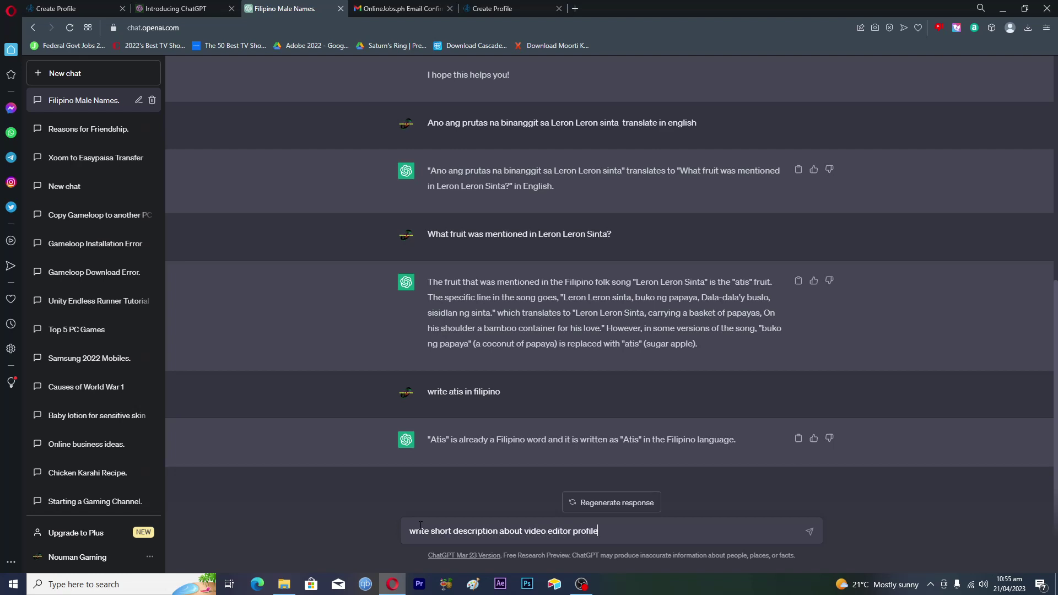
key("Return")
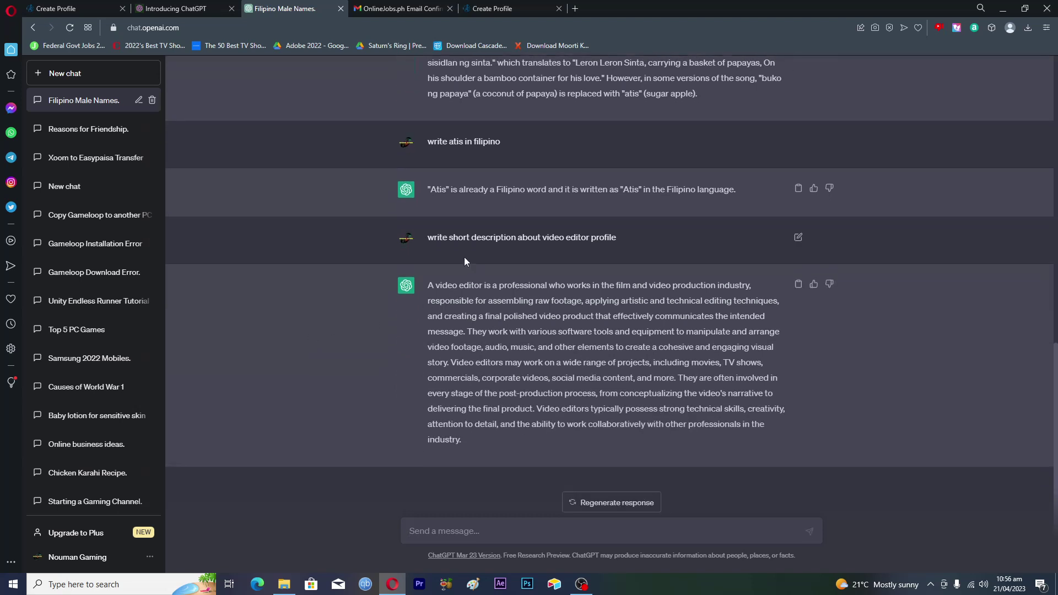
Resend the prompt with 'upwork that i can use' added for a ready-to-use Upwork version
left_click_drag(428, 237, 638, 243)
key("ctrl+c")
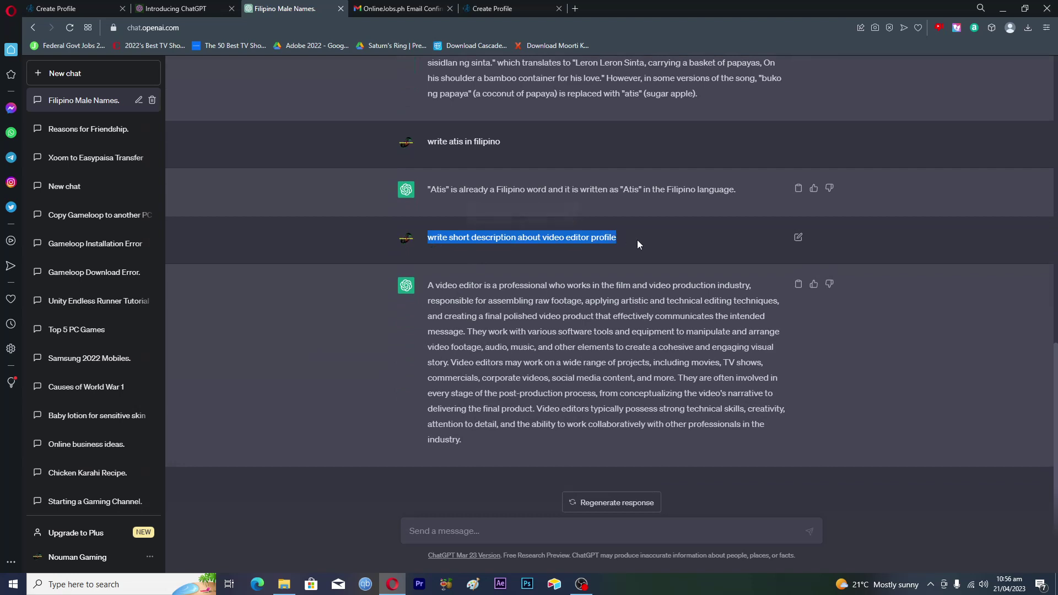
left_click(481, 531)
key("ctrl+v")
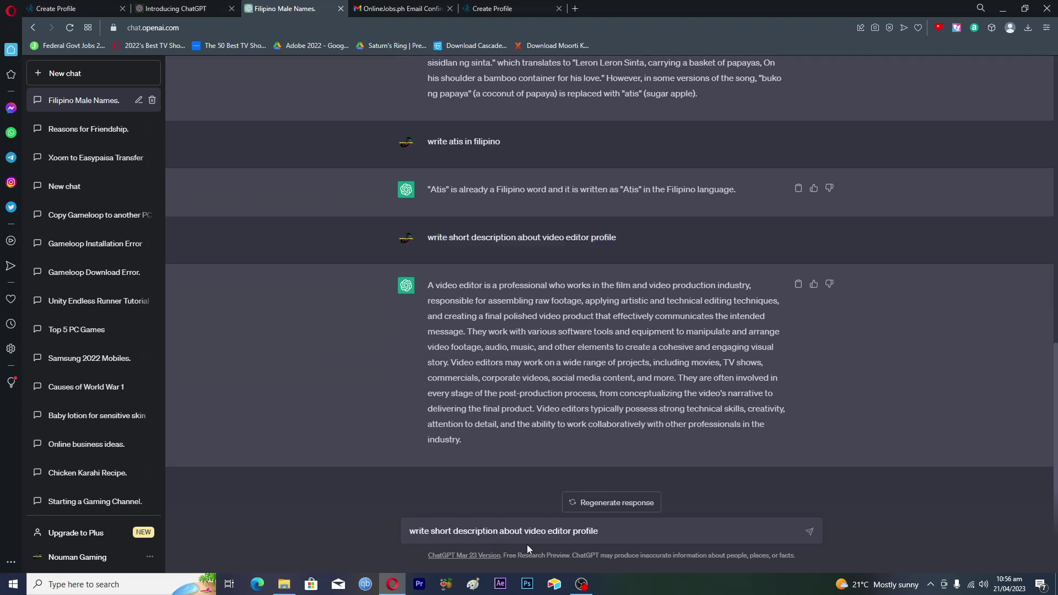
type("upwork")
type(" that")
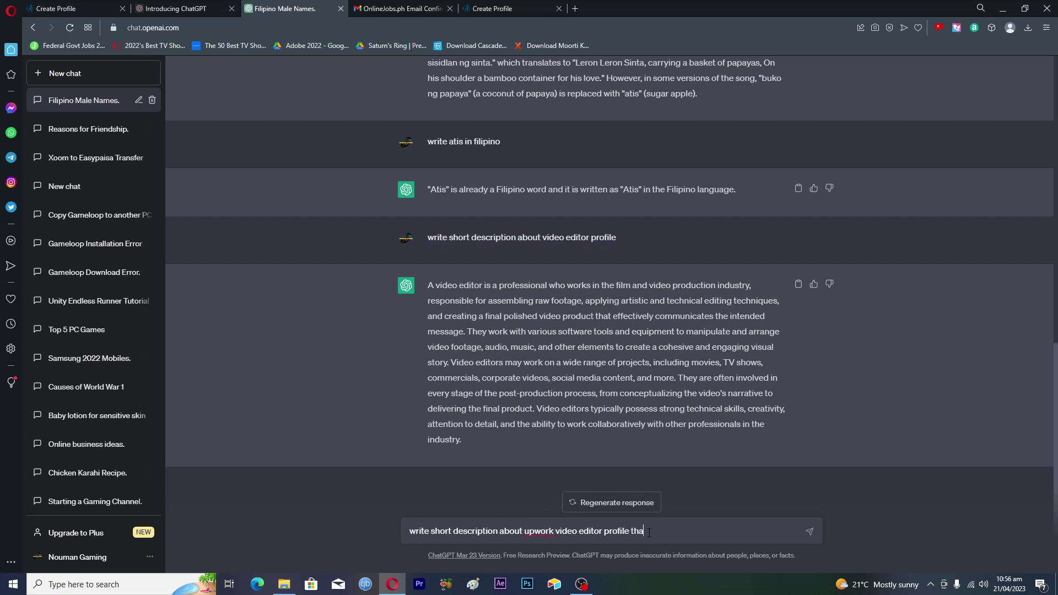
type("can")
key("BackSpace")
key("BackSpace")
key("BackSpace")
key("BackSpace")
type("i can use")
key("Return")
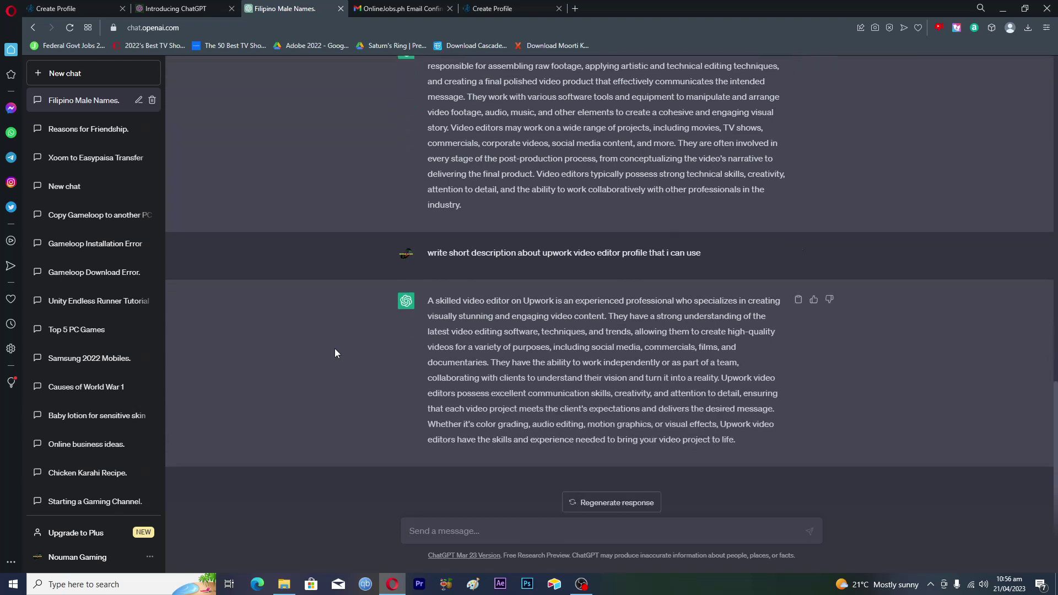
Write the profile description: 'i am a professional video editor having rich experience in editing youtube videos for the past 5 years.'
left_click(492, 8)
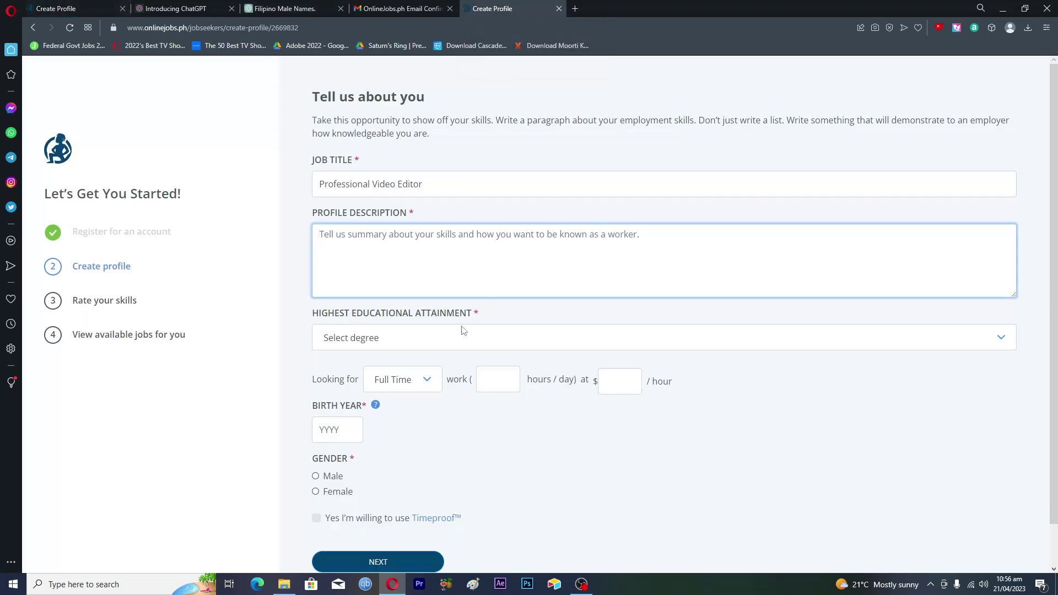
type("i am a prf")
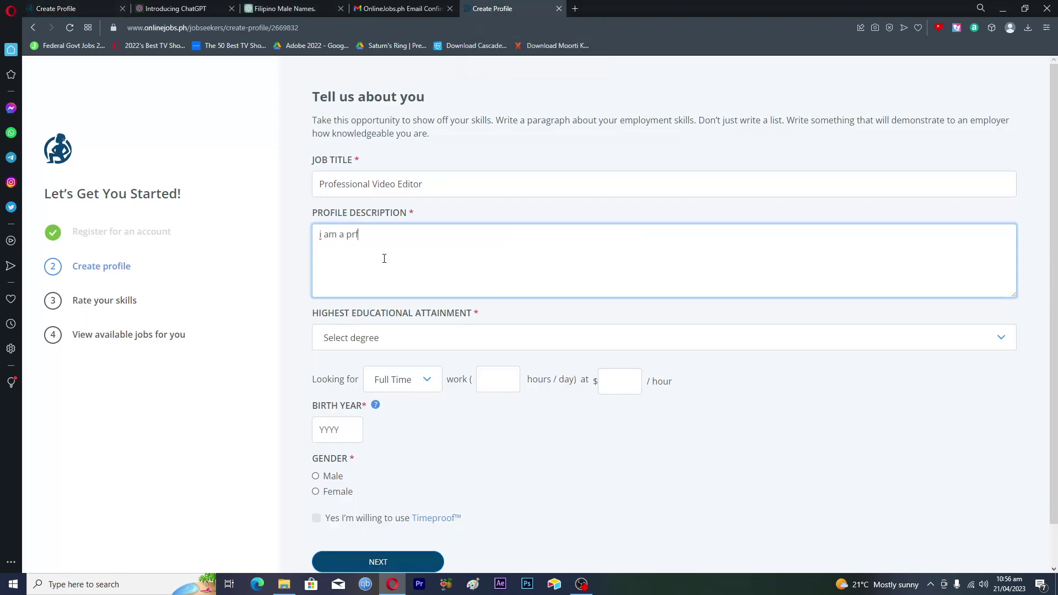
key("BackSpace")
type("ofessional video edit")
type("or having")
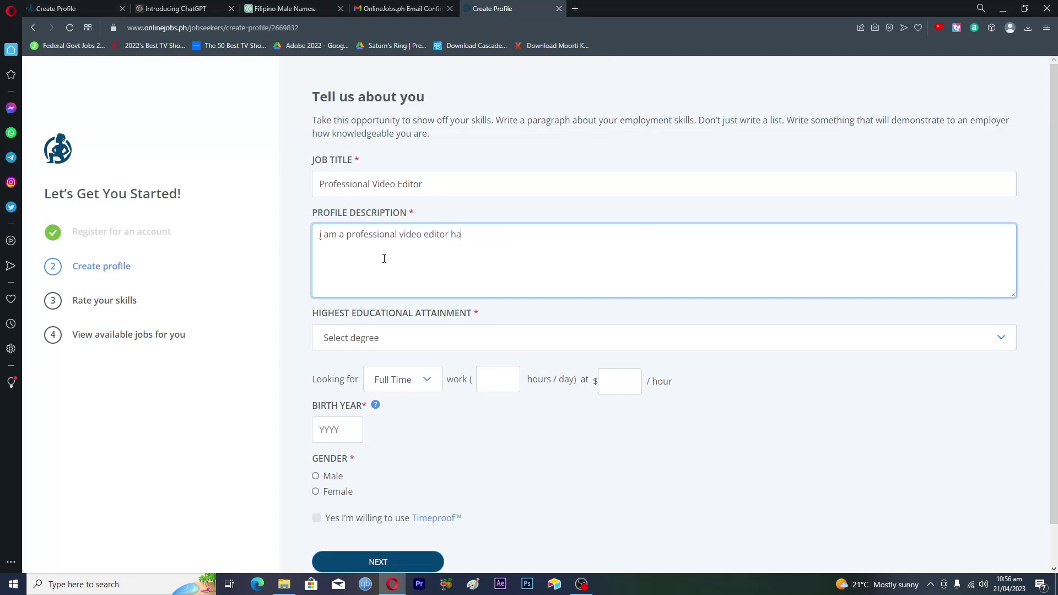
type(" rich experience in editin")
key("BackSpace")
key("BackSpace")
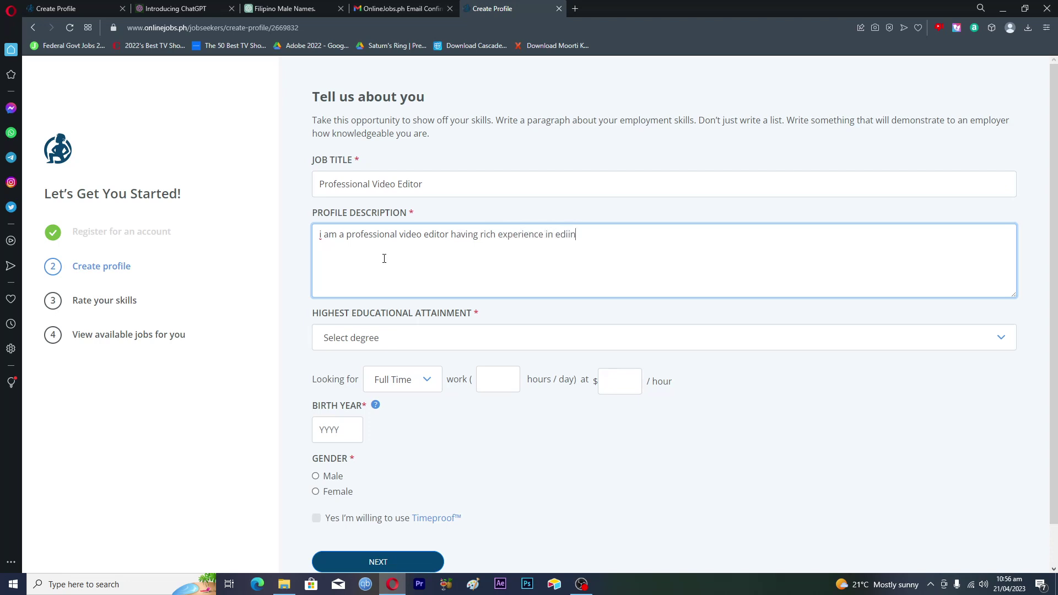
type("ing youtube videos for t")
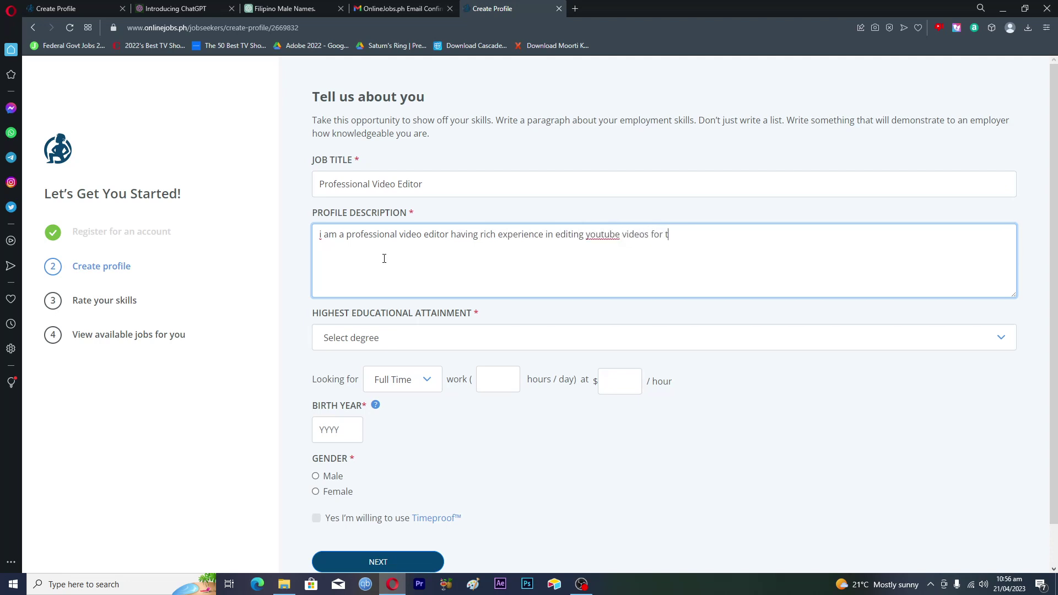
type("he past 5 years")
key("BackSpace")
type(".")
left_click(278, 345)
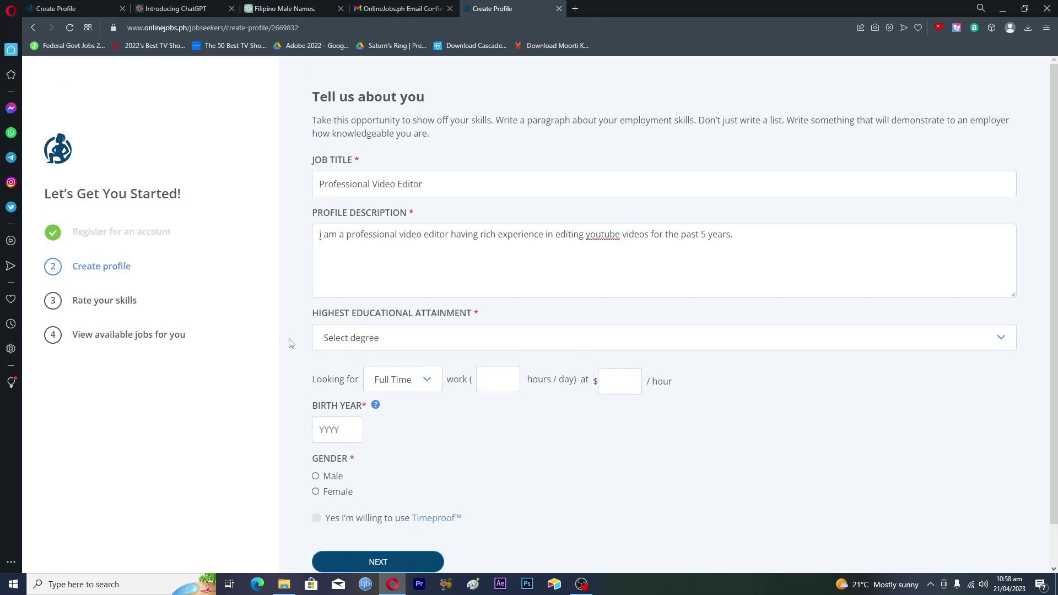
Choose Bachelors degree as highest education and keep Full Time as the work type
left_click(337, 342)
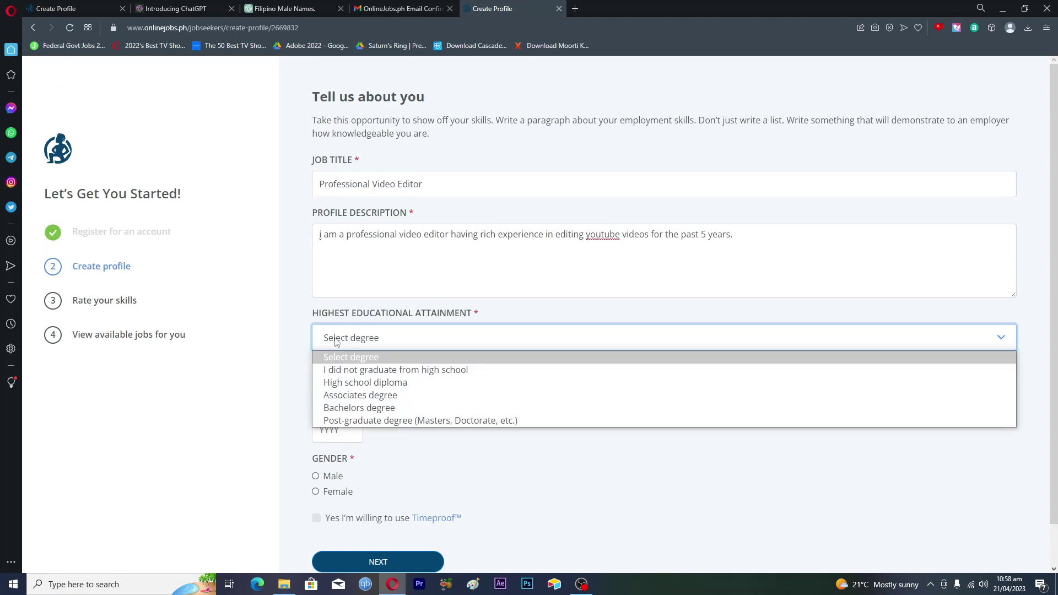
left_click(353, 409)
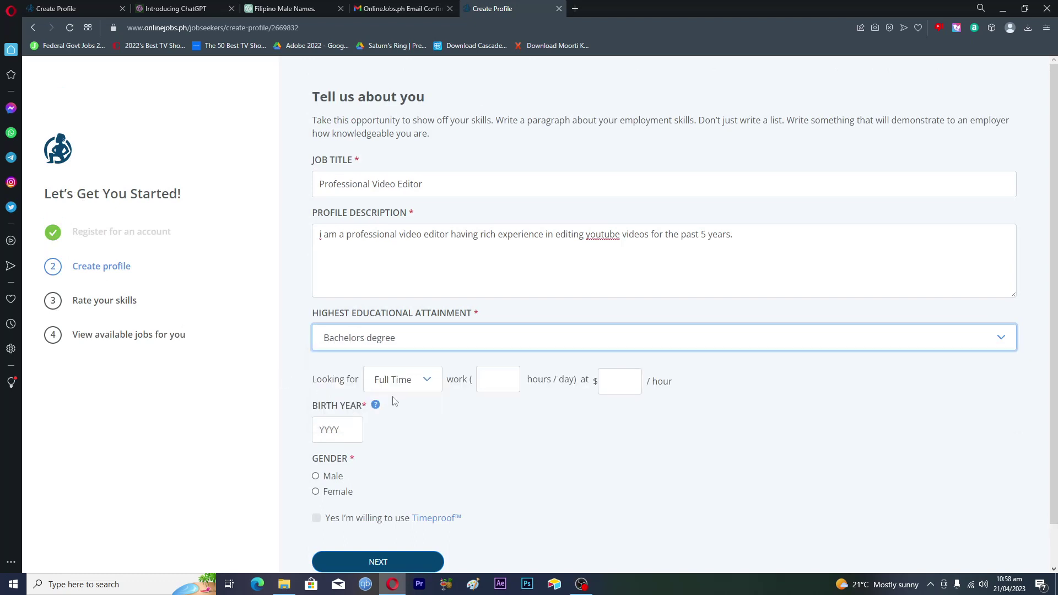
left_click(433, 381)
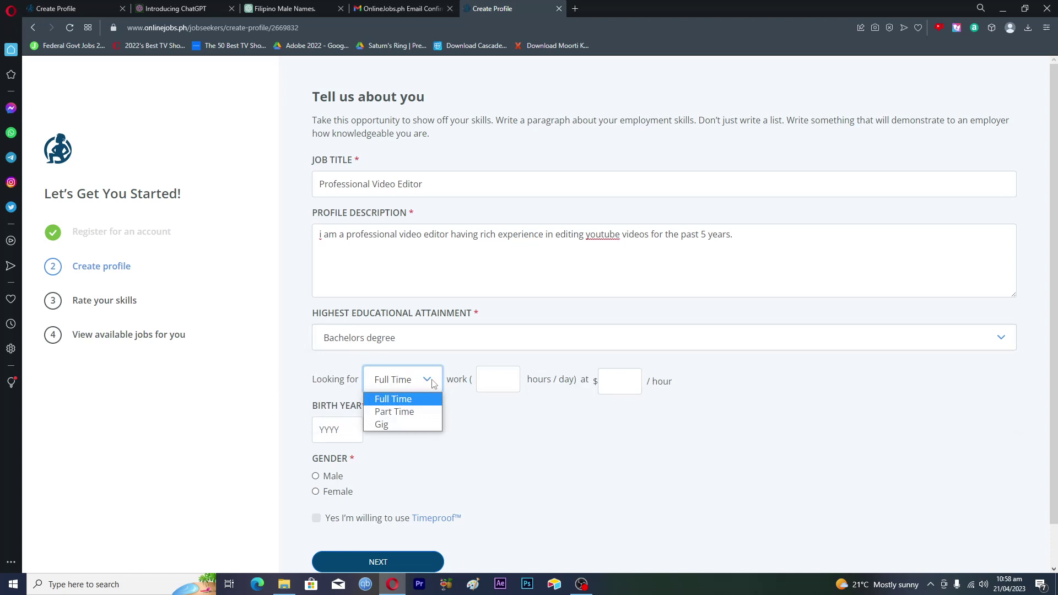
left_click(404, 404)
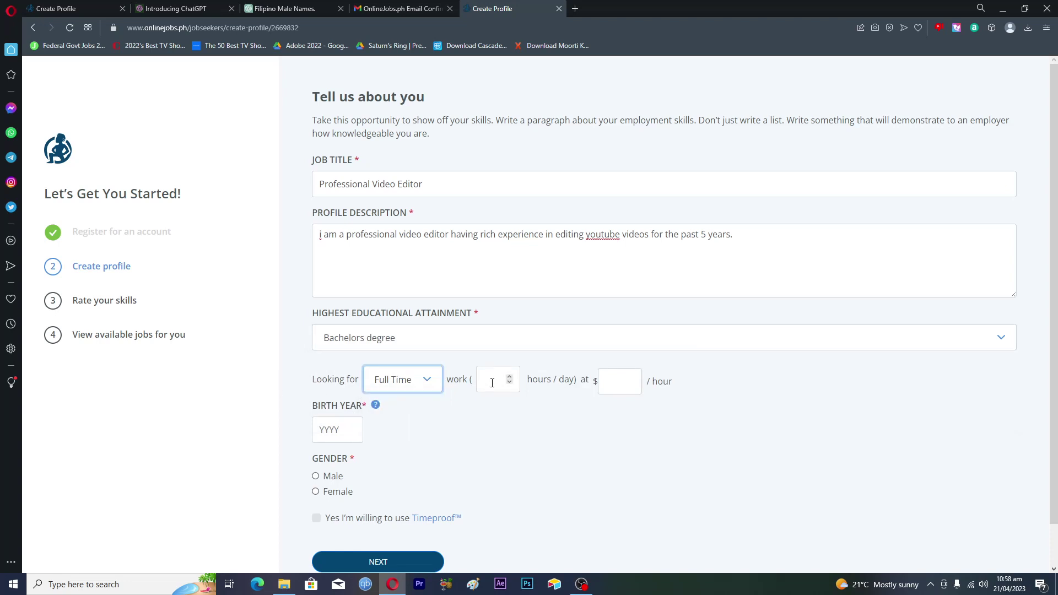
Enter birth year 1996, select Male, tick the Timeproof consent, and submit the form
scroll(388, 439, "down", 1)
left_click(343, 389)
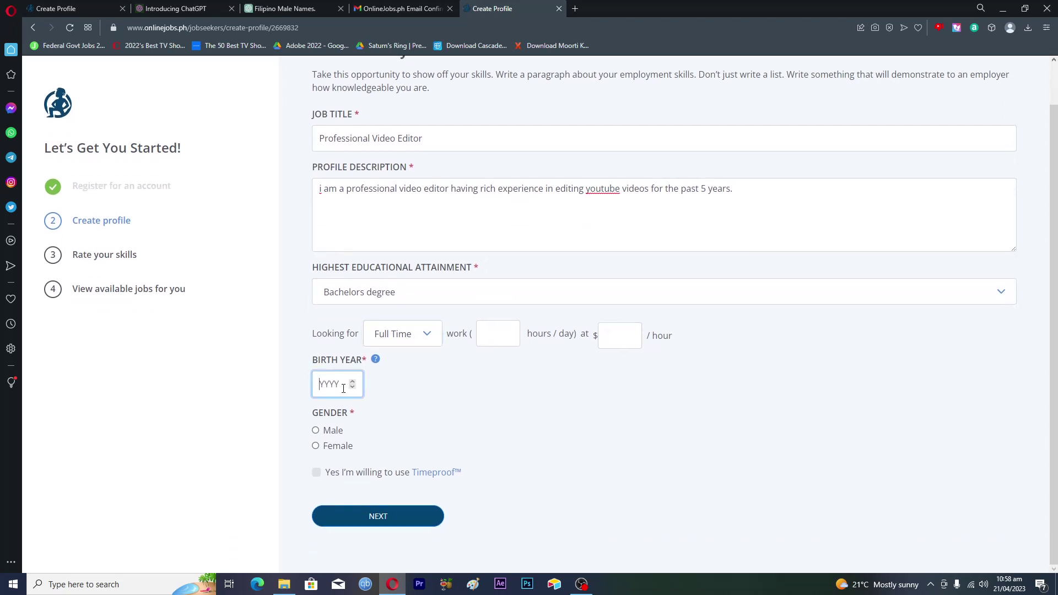
type("1996")
left_click(315, 431)
left_click(316, 473)
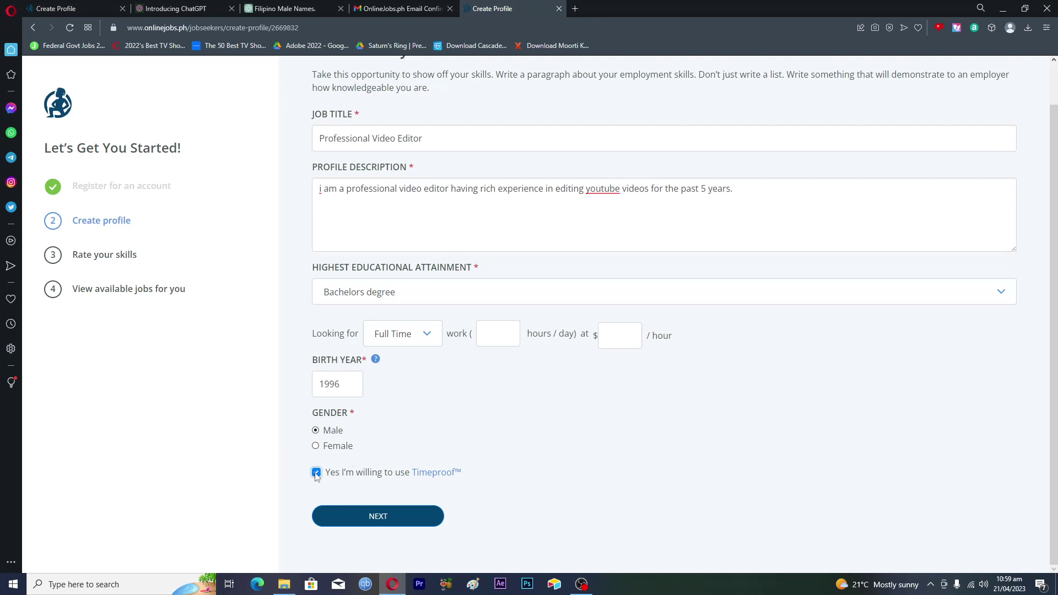
left_click(378, 521)
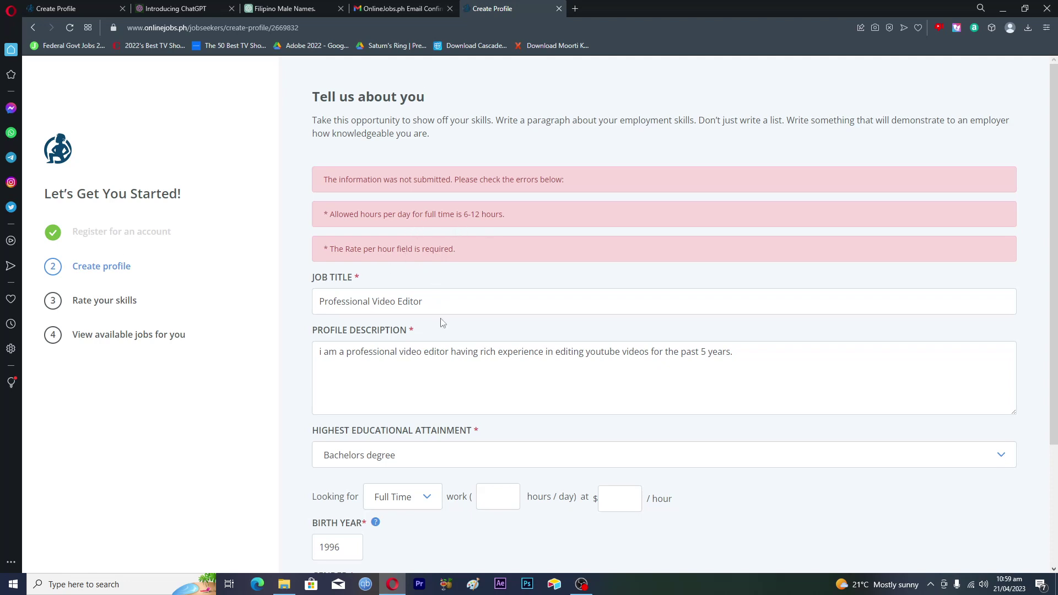
Fill in 6 hours per day and a $3 hourly rate, then resubmit the form
scroll(440, 323, "down", 3)
scroll(488, 377, "up", 2)
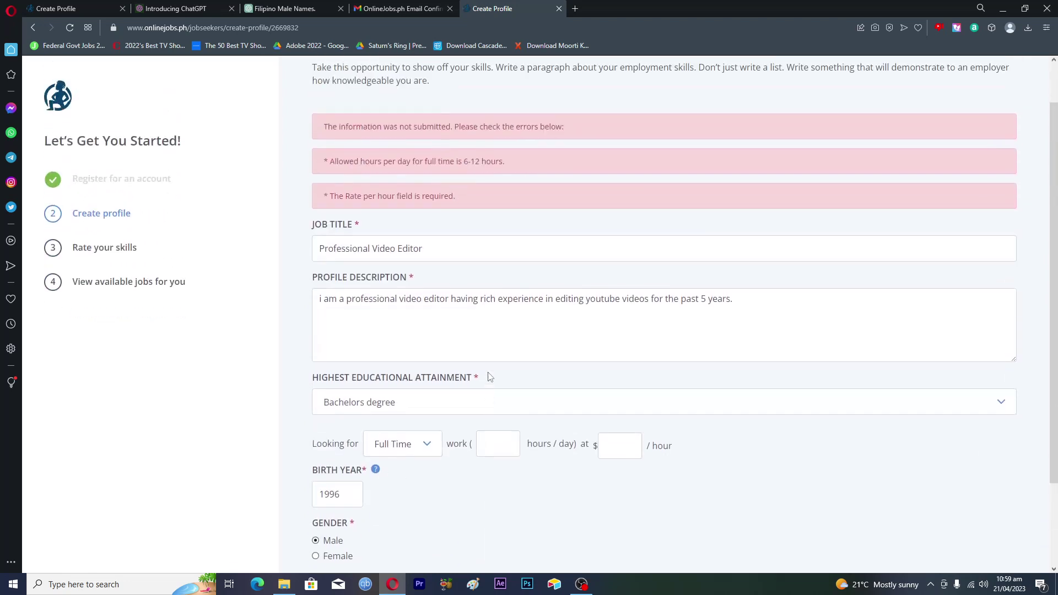
left_click(491, 448)
type("6")
left_click(618, 450)
type("5")
type("3")
scroll(634, 482, "down", 2)
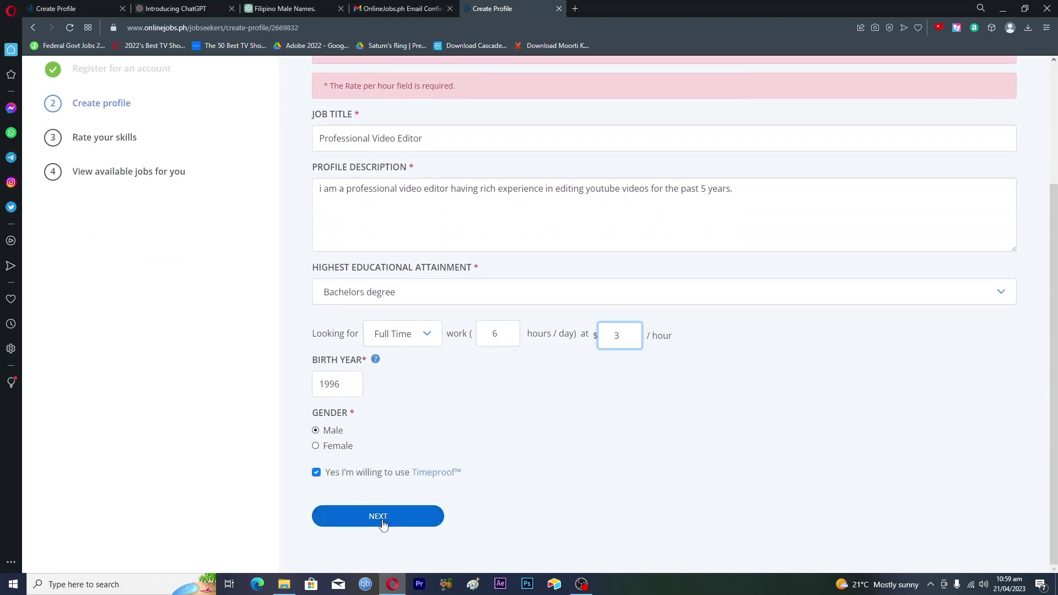
left_click(383, 522)
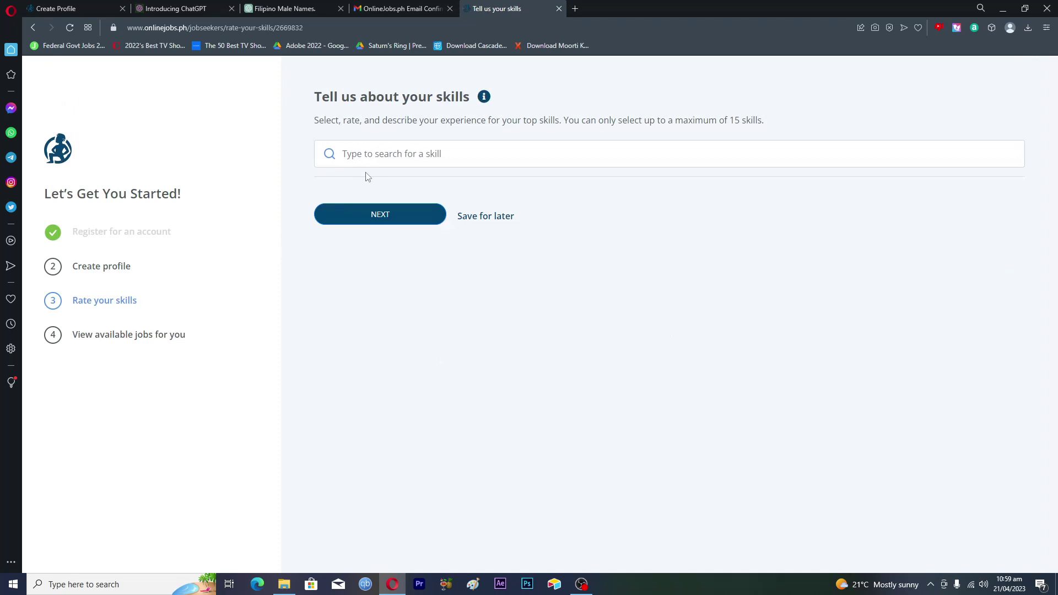
Add Social Media Video Editing with 2 - 5 years' experience and attempt to save it
left_click(367, 154)
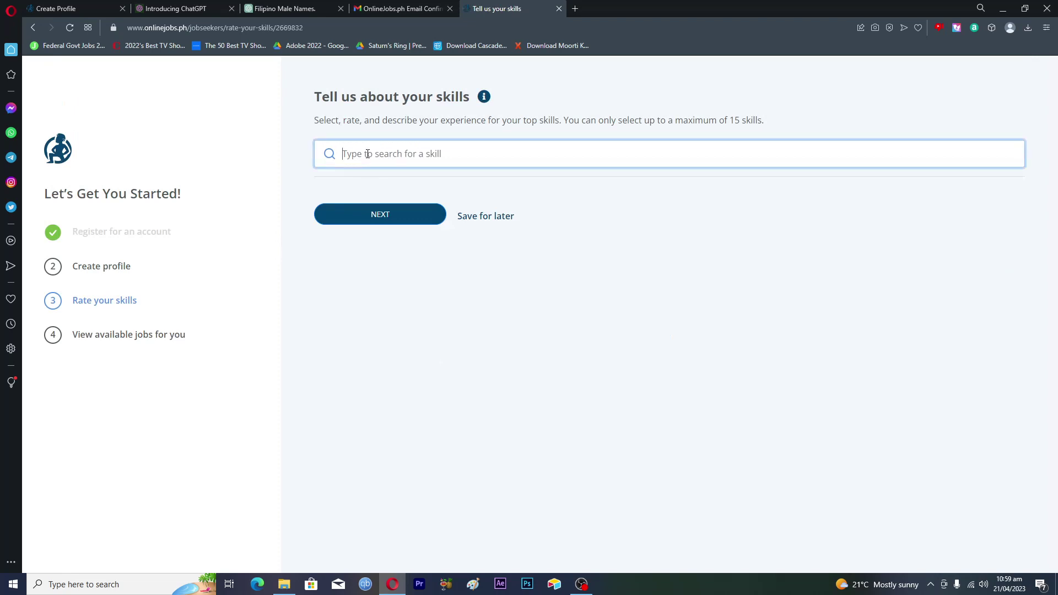
type("video")
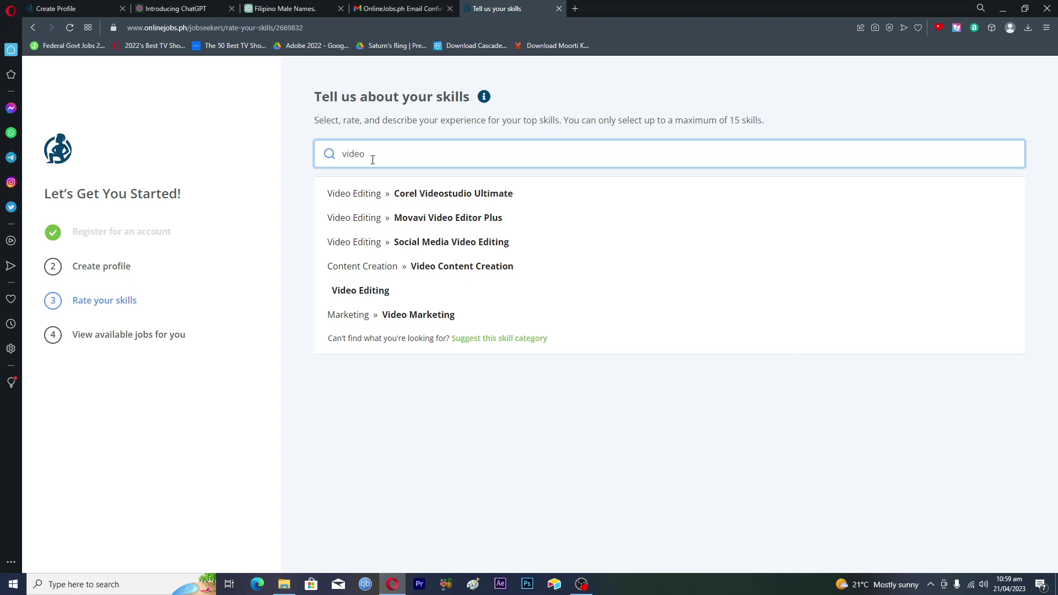
left_click(424, 243)
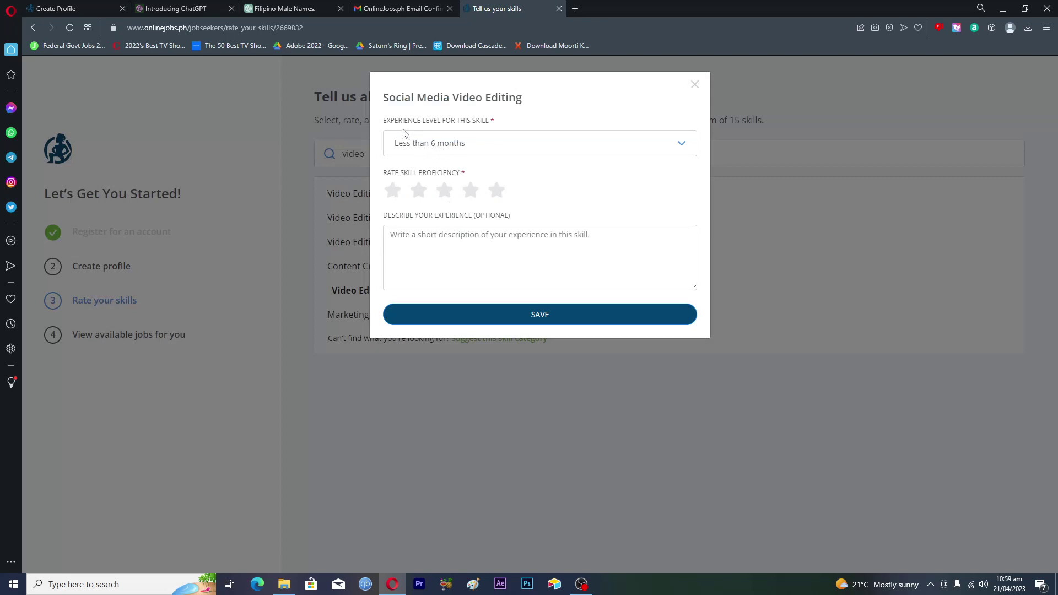
left_click(422, 148)
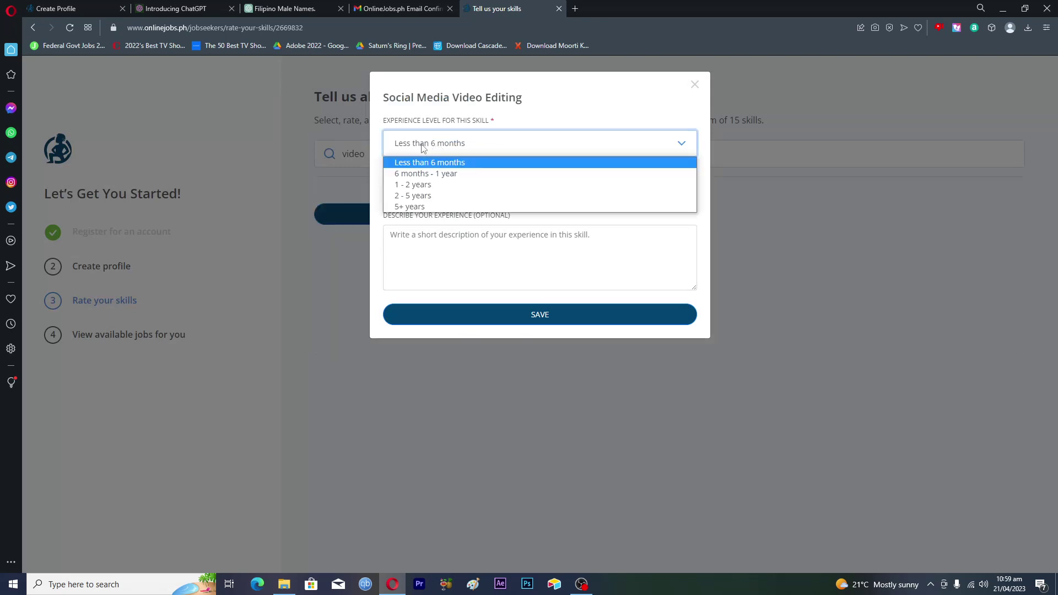
left_click(411, 196)
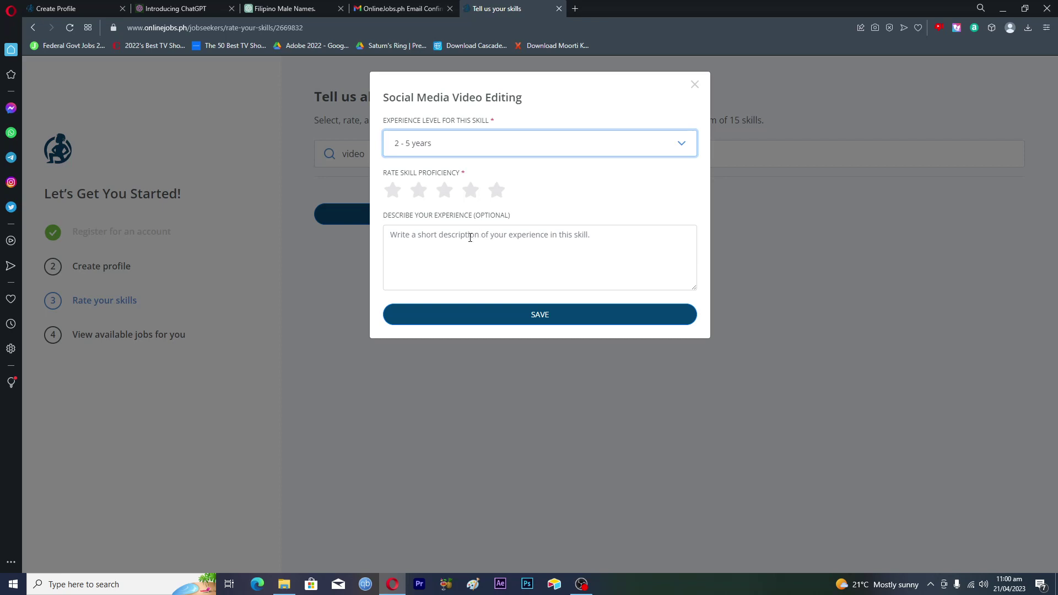
left_click(537, 315)
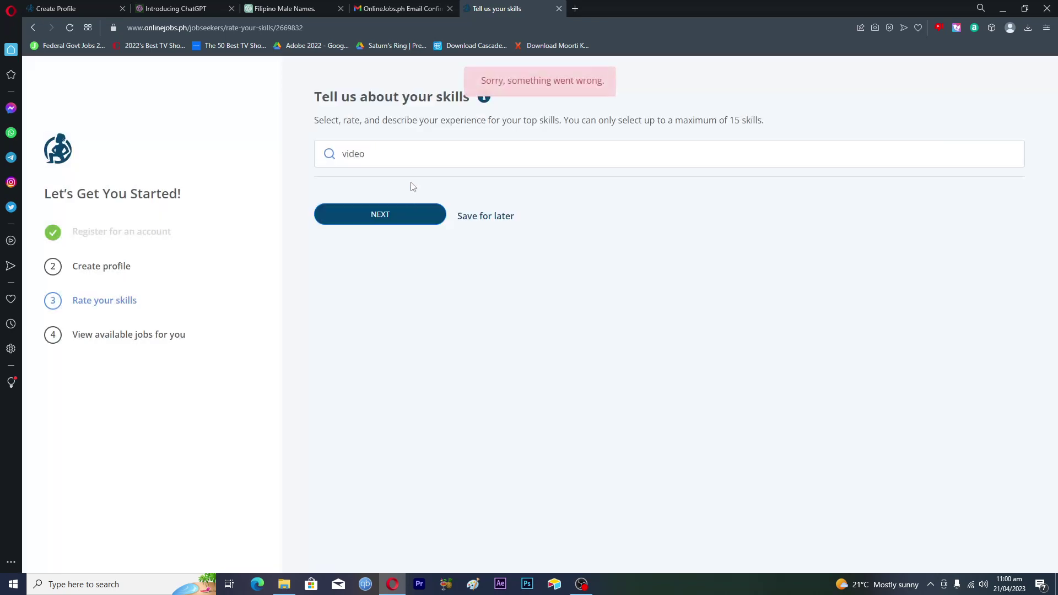
Search the skills for 'video editor', then replace the search with 'adobe'
left_click(380, 155)
type("video edi")
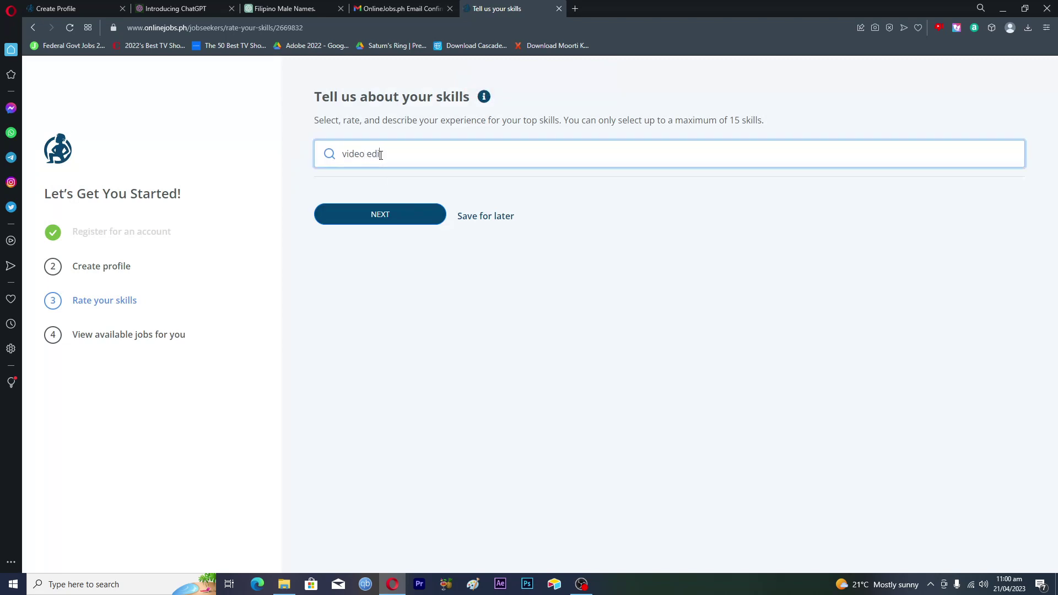
type("tor")
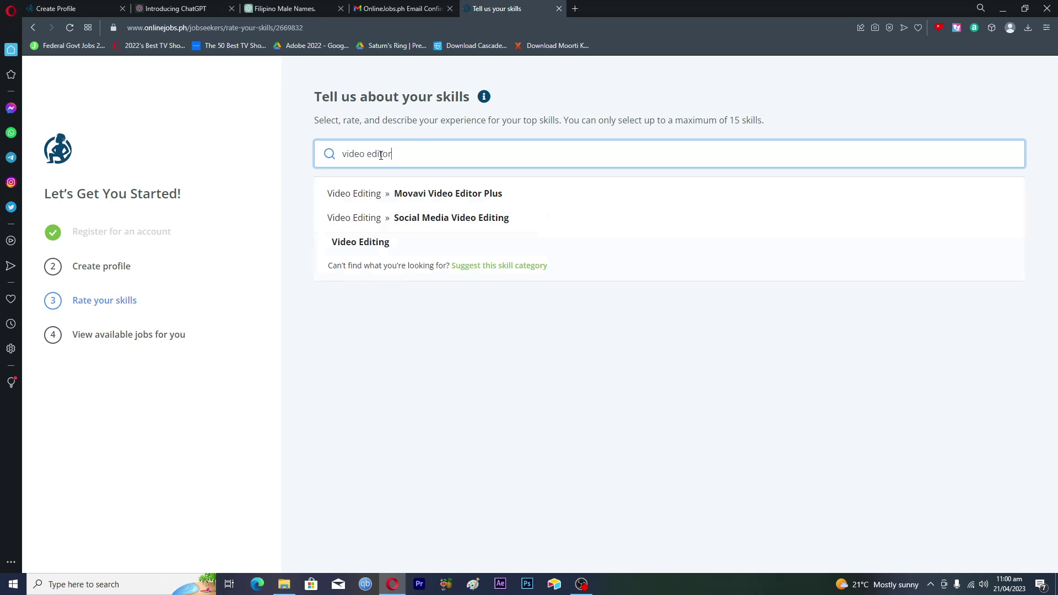
key("BackSpace")
key("BackSpace")
key("BackSpace")
key("BackSpace")
key("BackSpace")
key("BackSpace")
key("BackSpace")
key("BackSpace")
key("BackSpace")
key("BackSpace")
key("BackSpace")
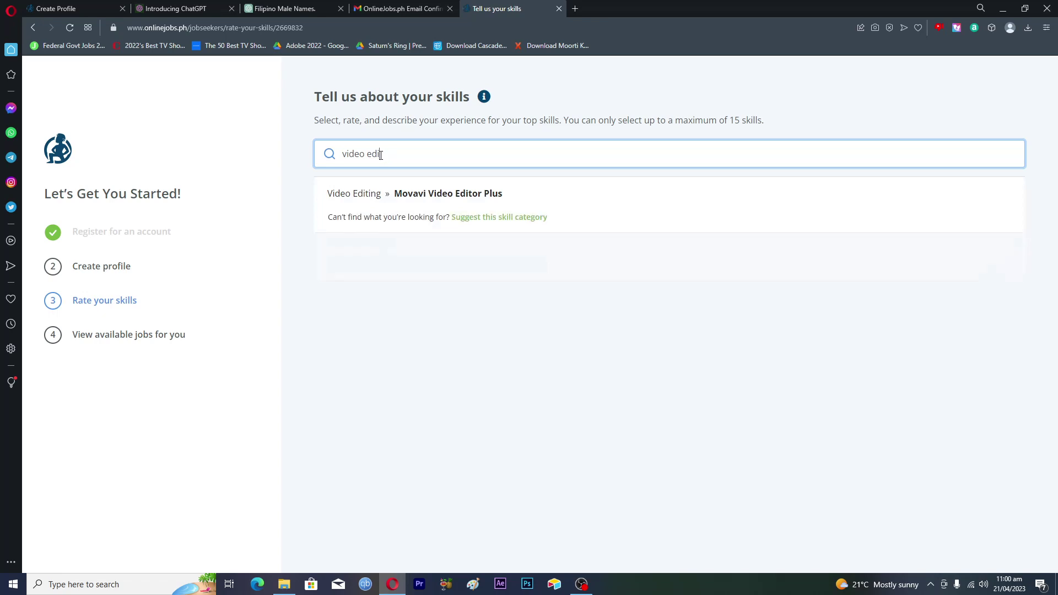
type("adobe")
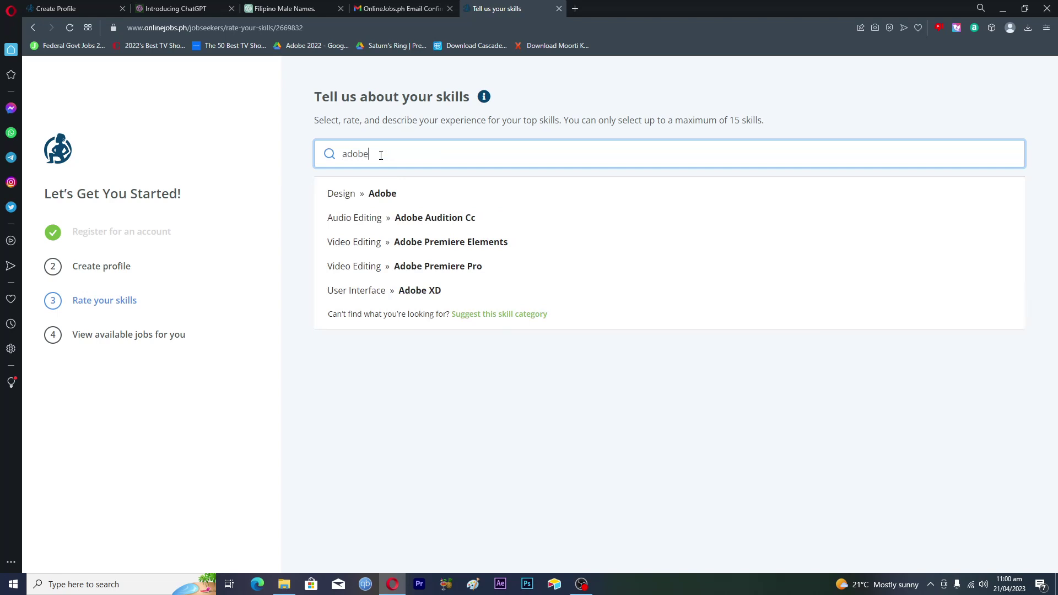
Save Adobe Premiere Pro with 2 - 5 years' experience and four stars, then continue
left_click(417, 267)
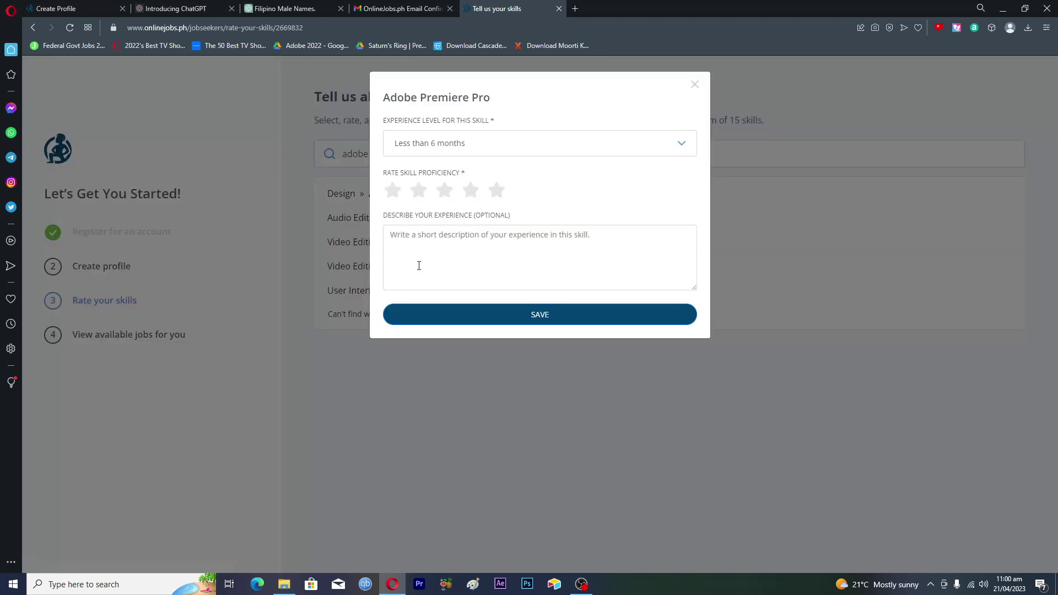
left_click(433, 153)
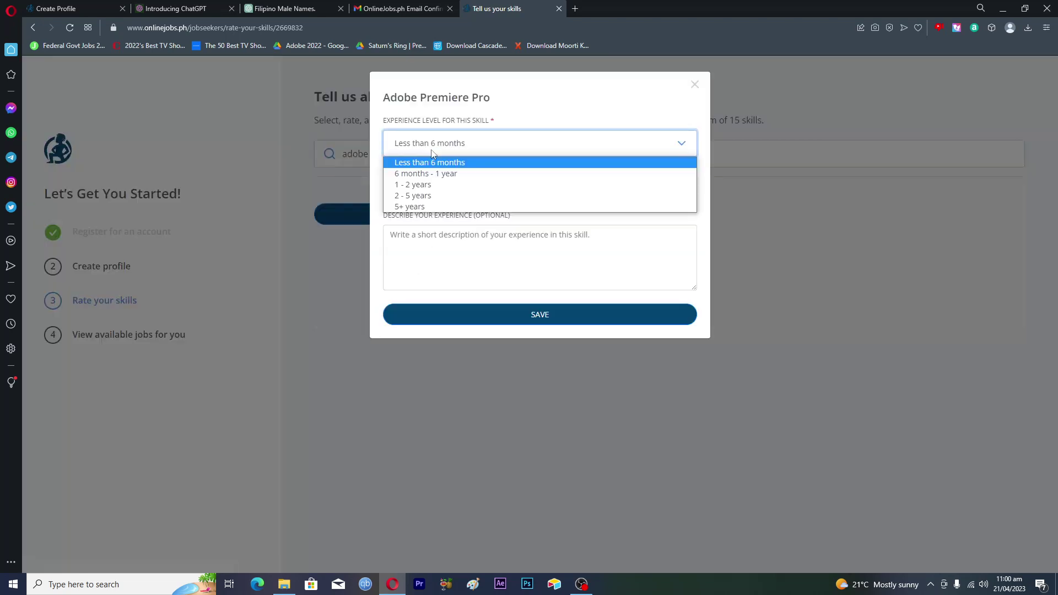
left_click(419, 195)
left_click(393, 190)
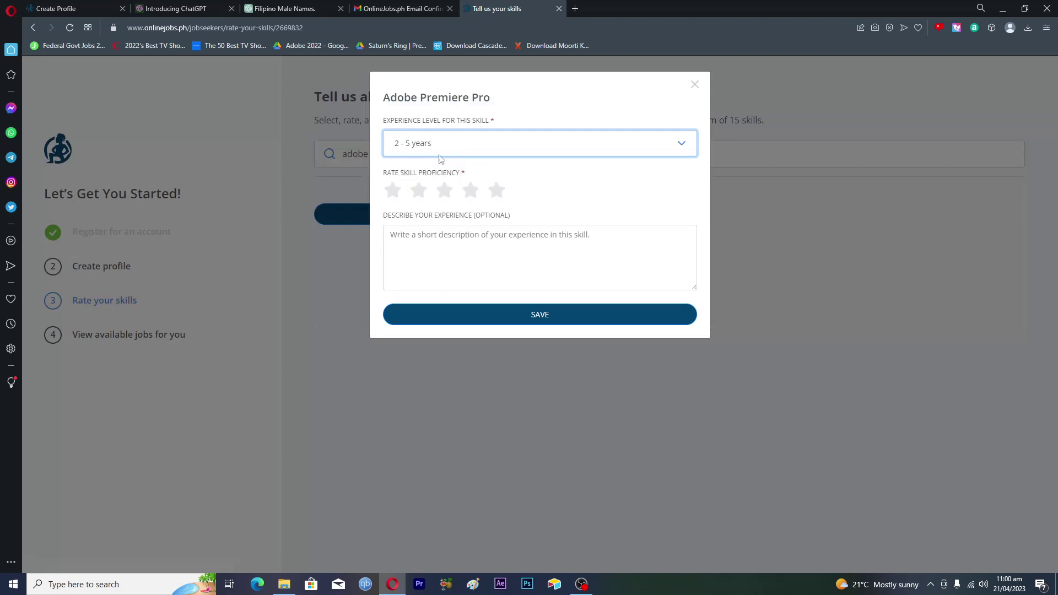
left_click(471, 193)
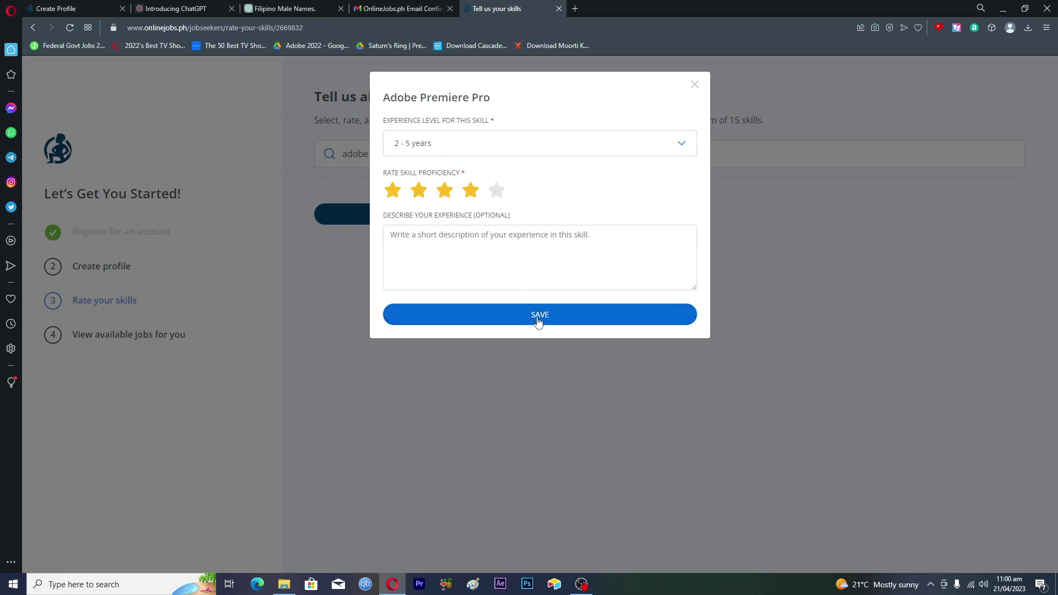
left_click(539, 316)
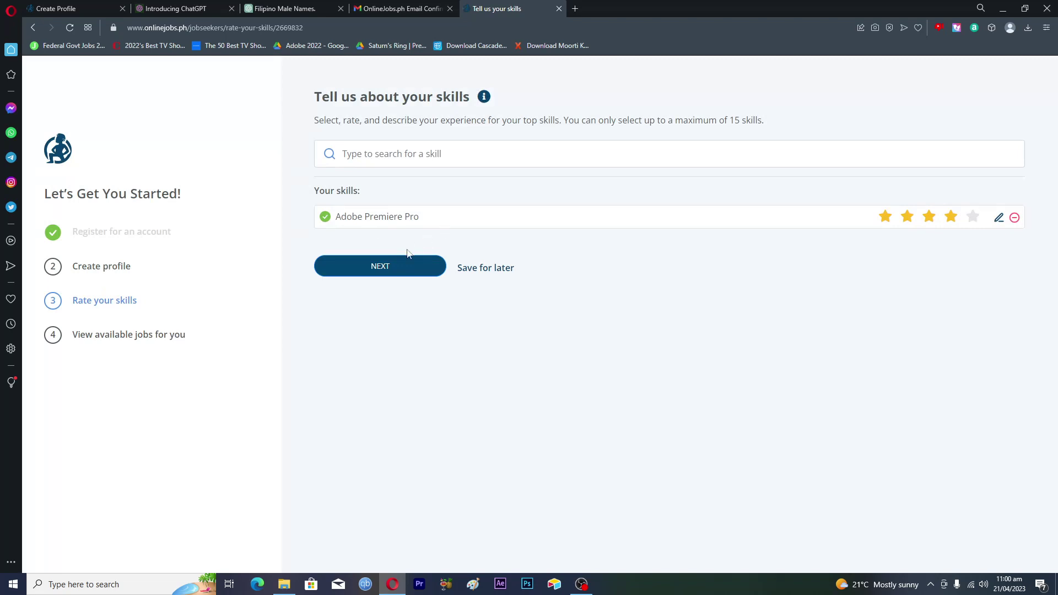
left_click(385, 265)
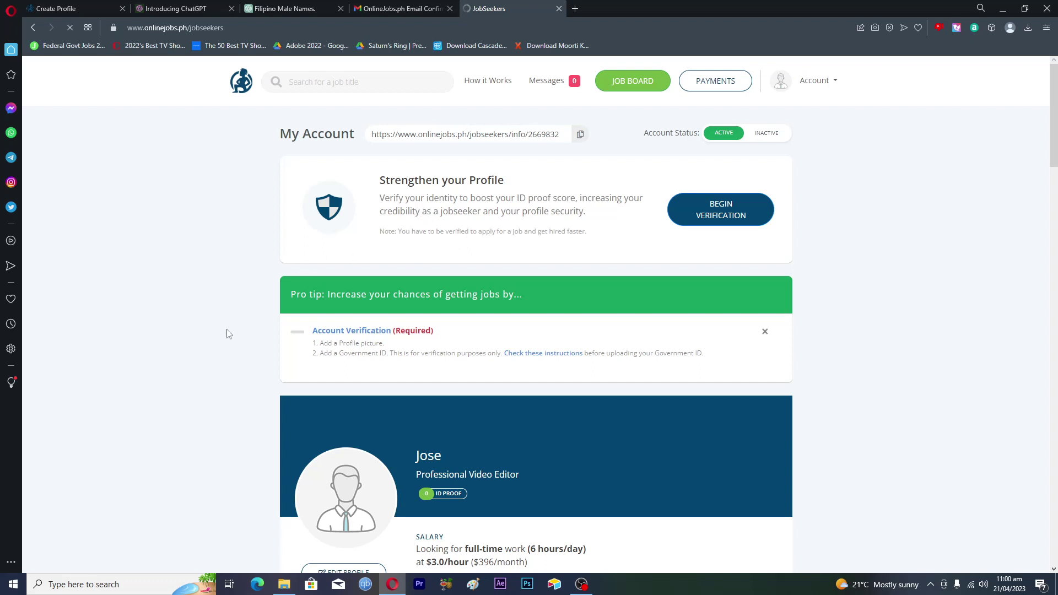
scroll(267, 378, "down", 2)
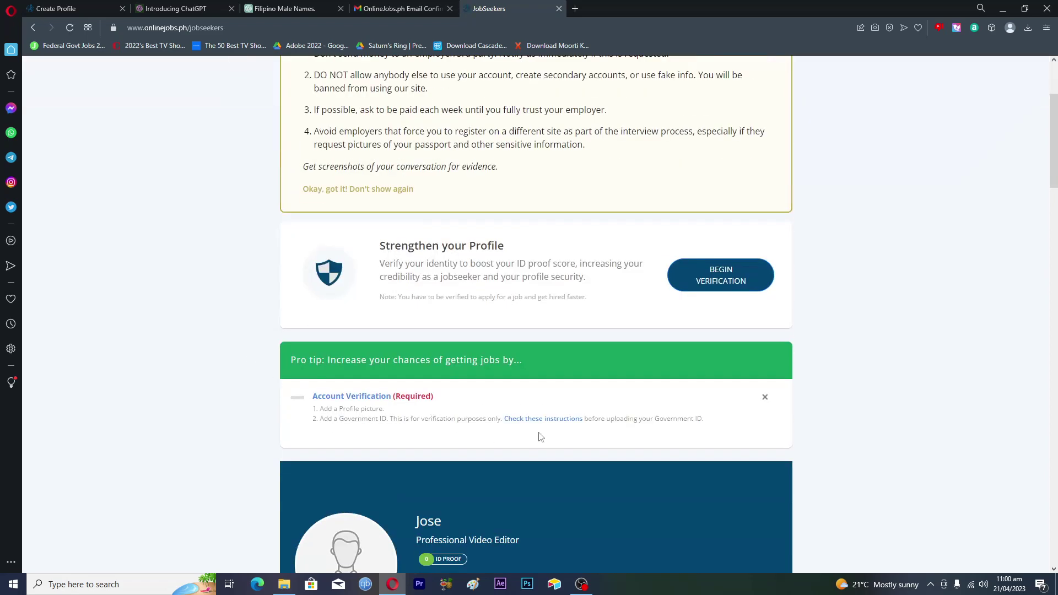
scroll(304, 439, "down", 6)
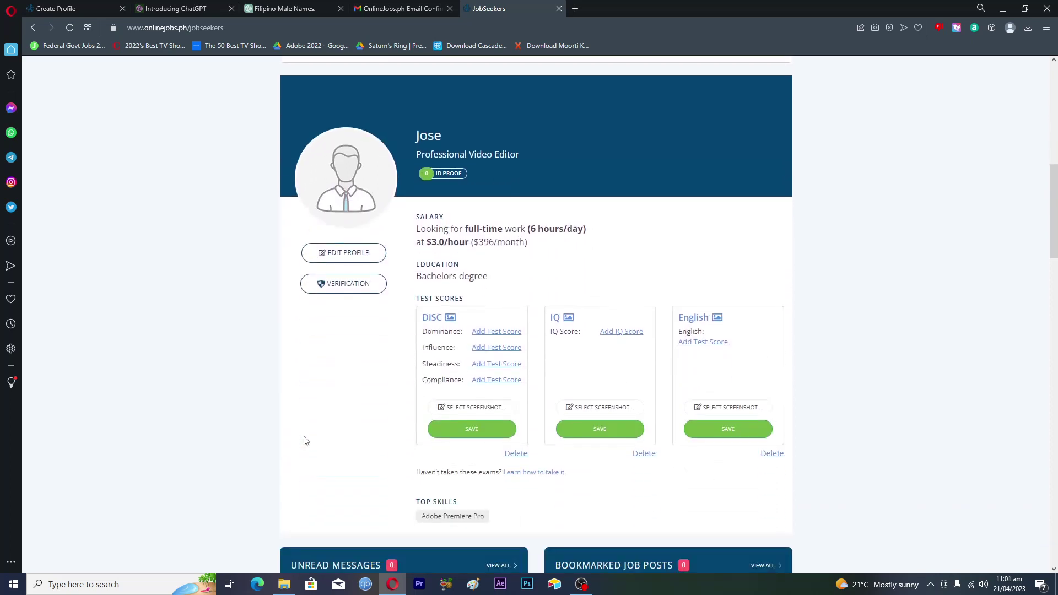
scroll(306, 441, "down", 5)
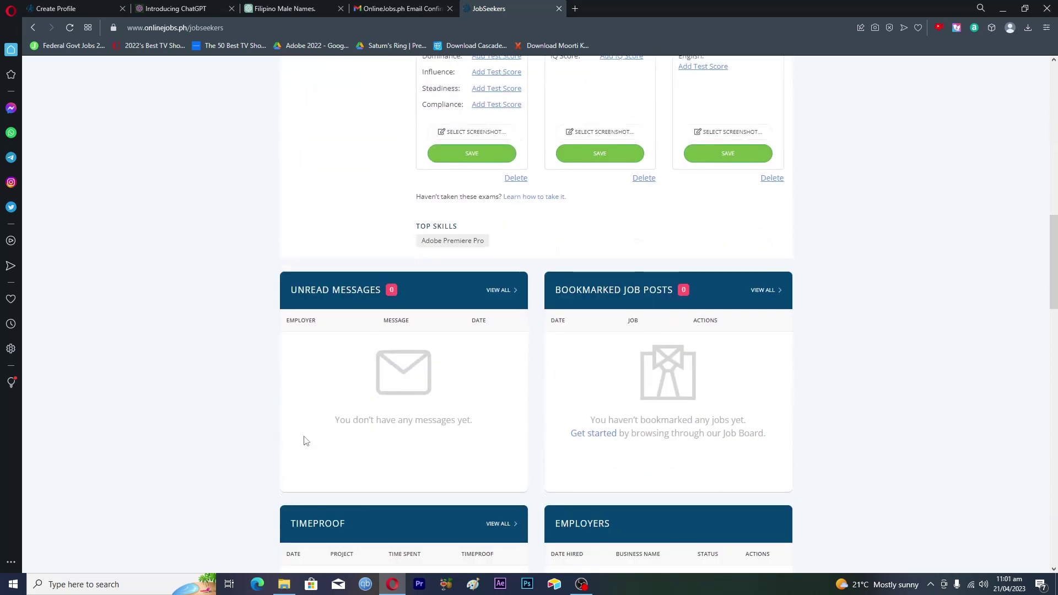
scroll(243, 411, "down", 8)
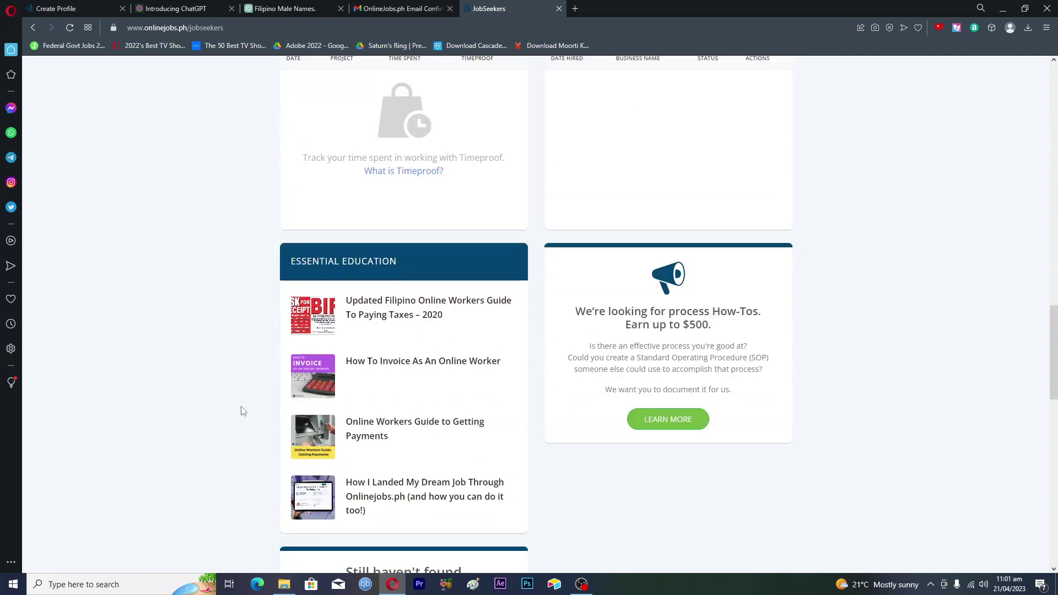
scroll(242, 411, "up", 5)
scroll(242, 411, "up", 4)
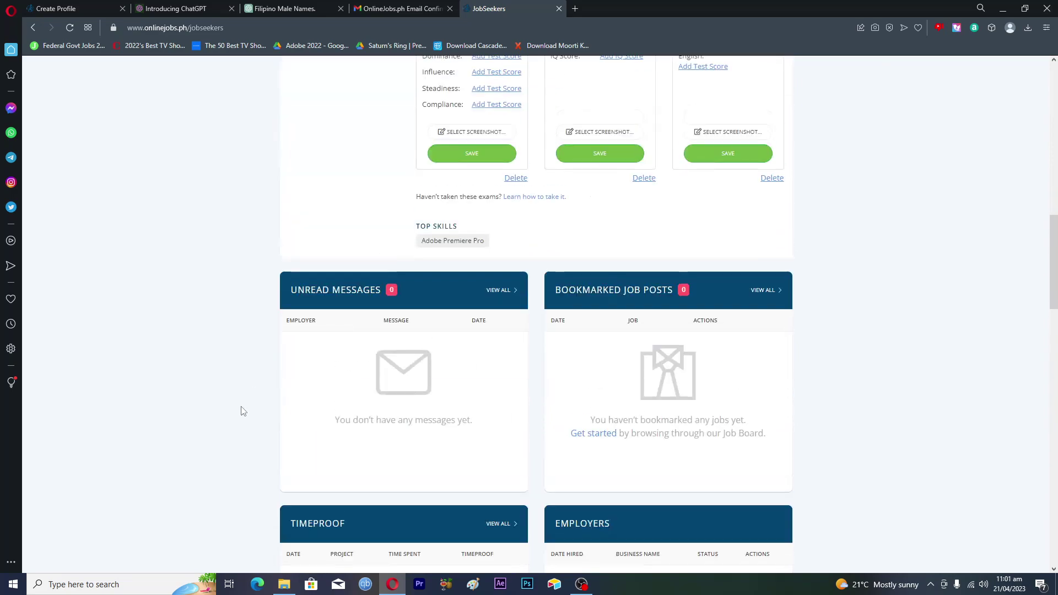
scroll(243, 411, "down", 5)
scroll(243, 411, "up", 14)
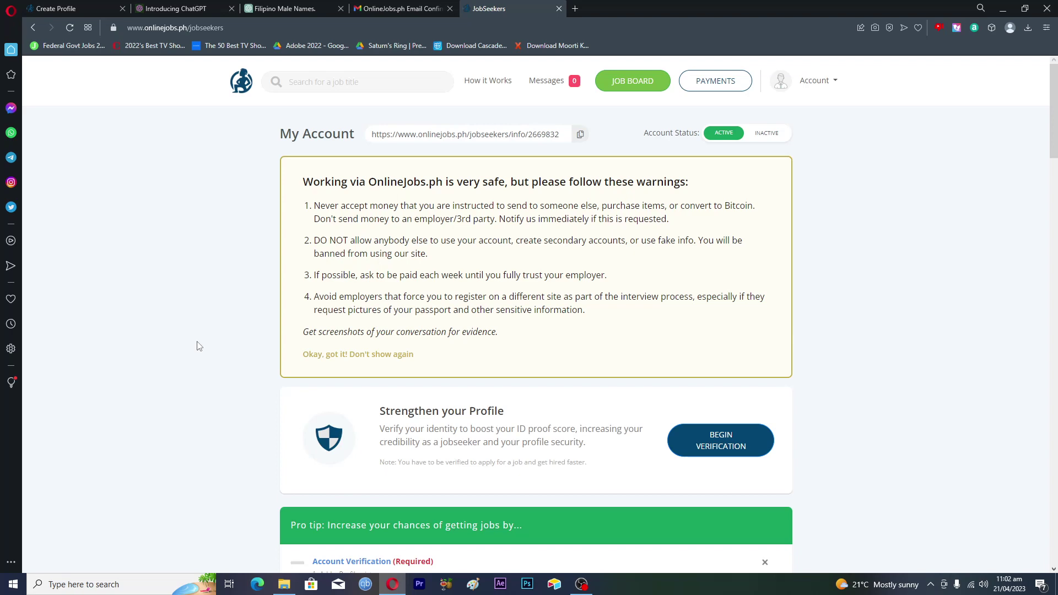
scroll(200, 358, "down", 3)
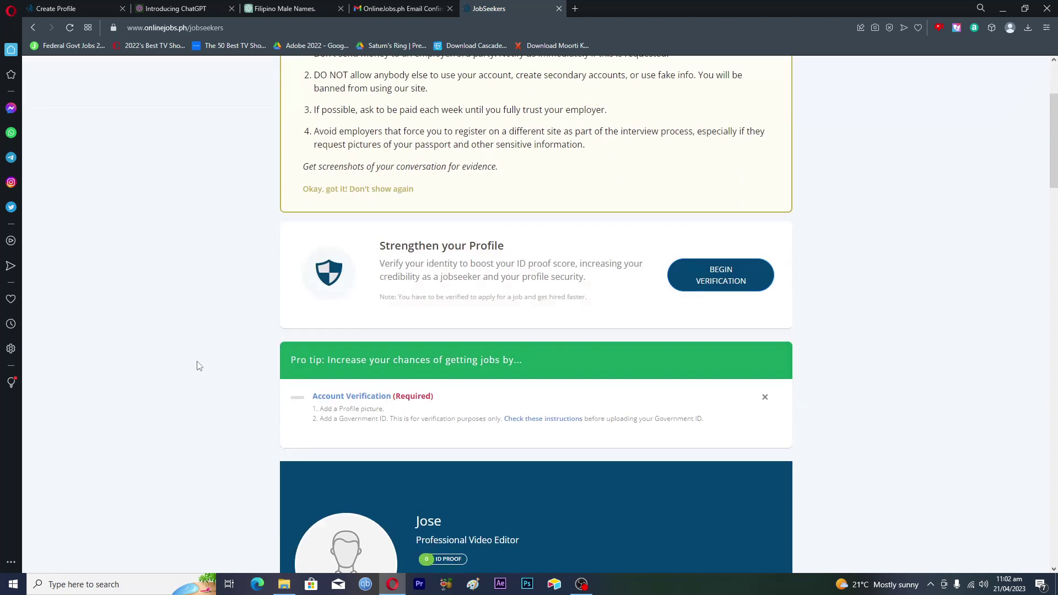
scroll(200, 366, "down", 10)
scroll(199, 366, "up", 4)
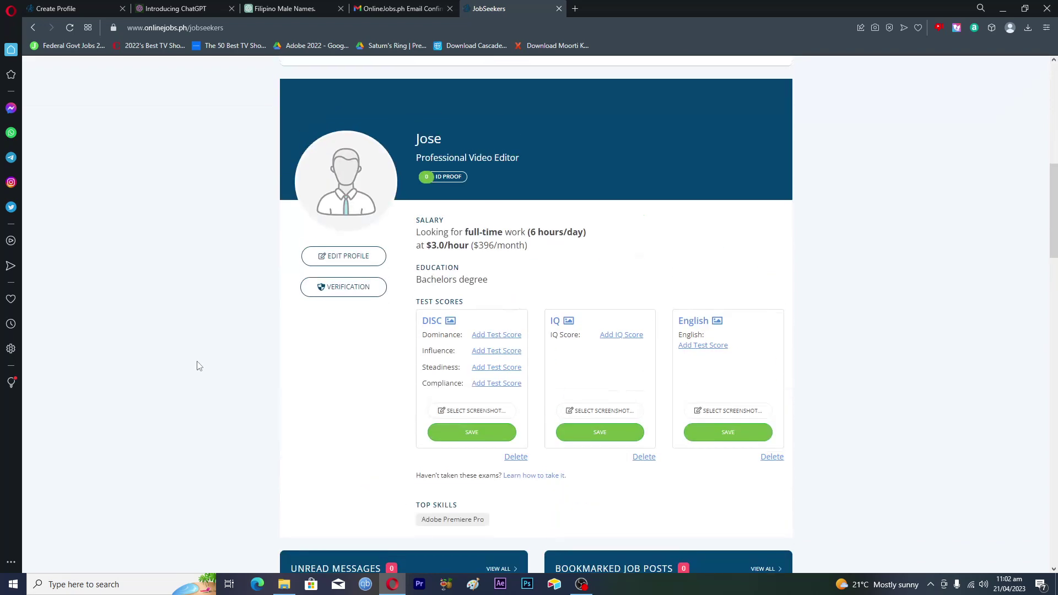
scroll(199, 367, "up", 10)
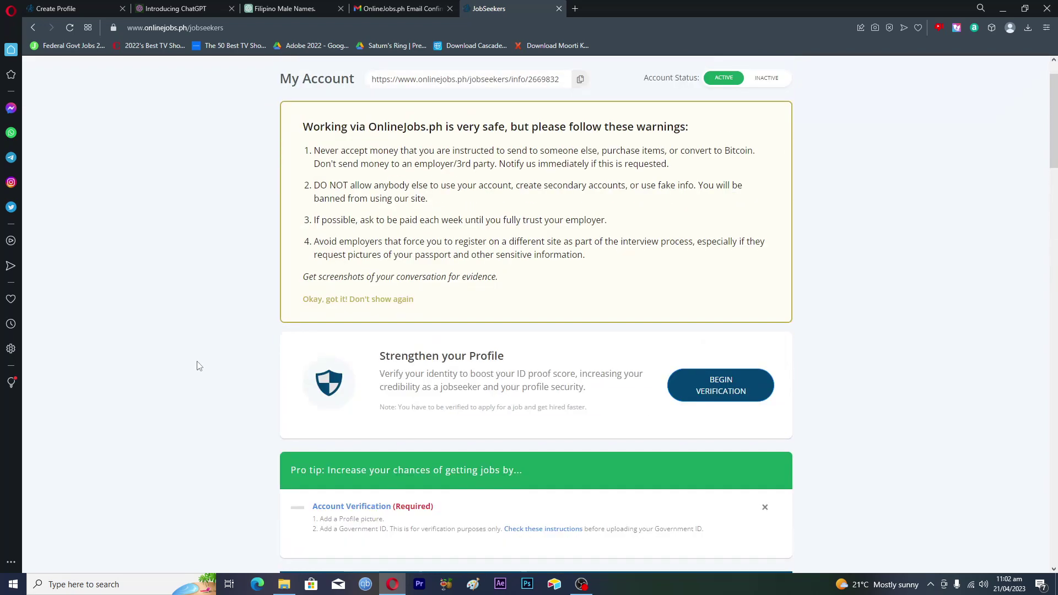